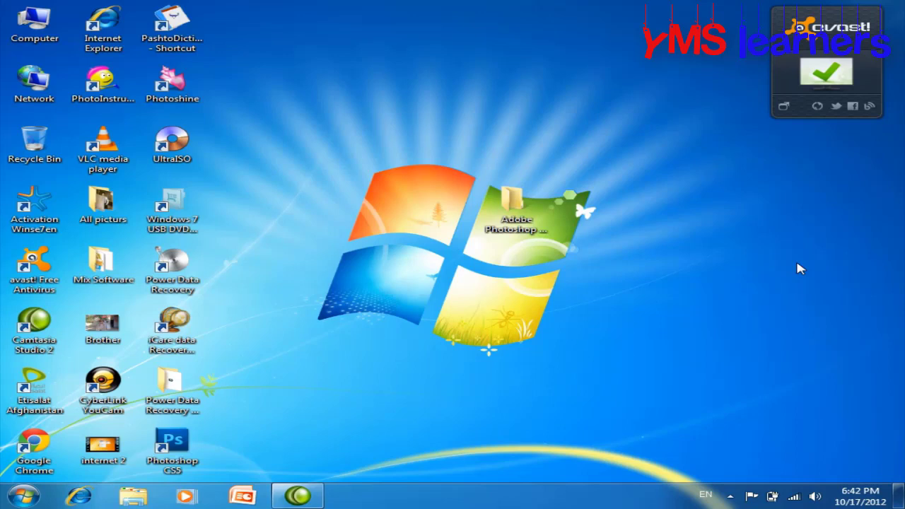
right_click(391, 40)
click(429, 76)
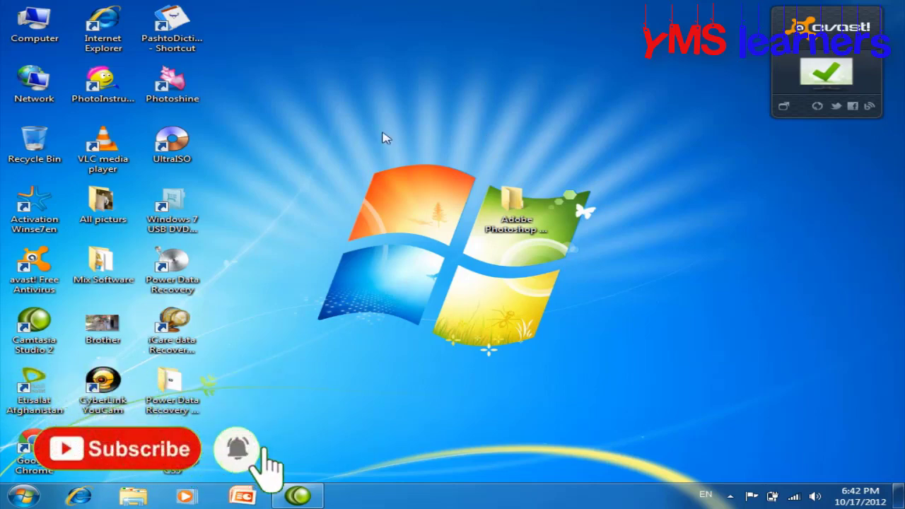
right_click(404, 93)
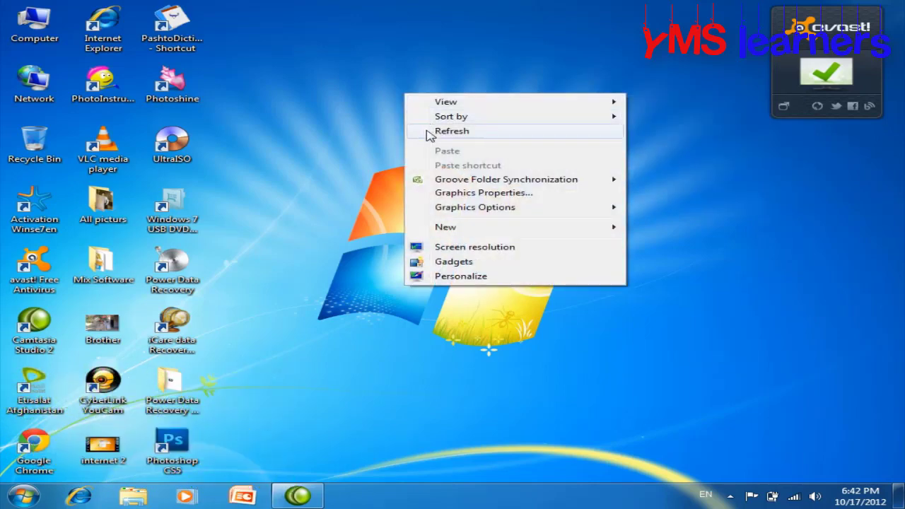
click(452, 131)
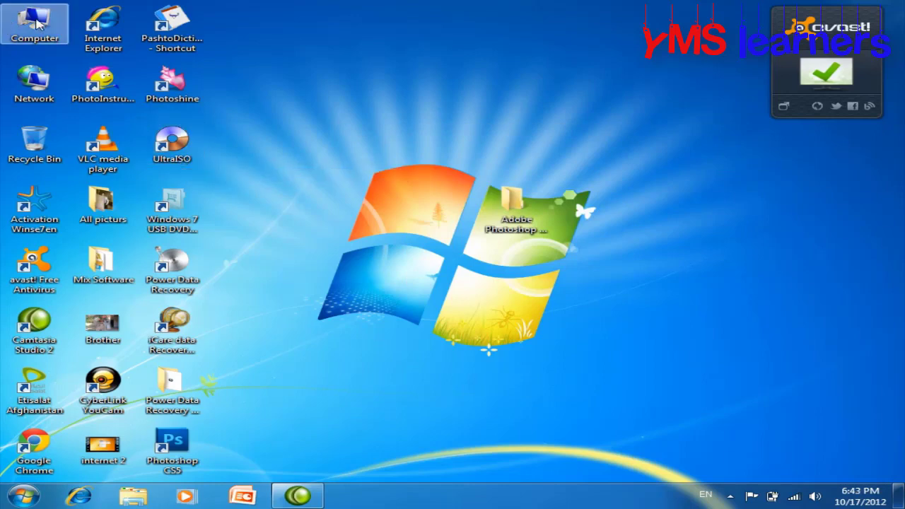
Run the uiso93pes installer as administrator from the UltraISO Premium Edition folder inside the desktop's Mix Software folder
double_click(102, 282)
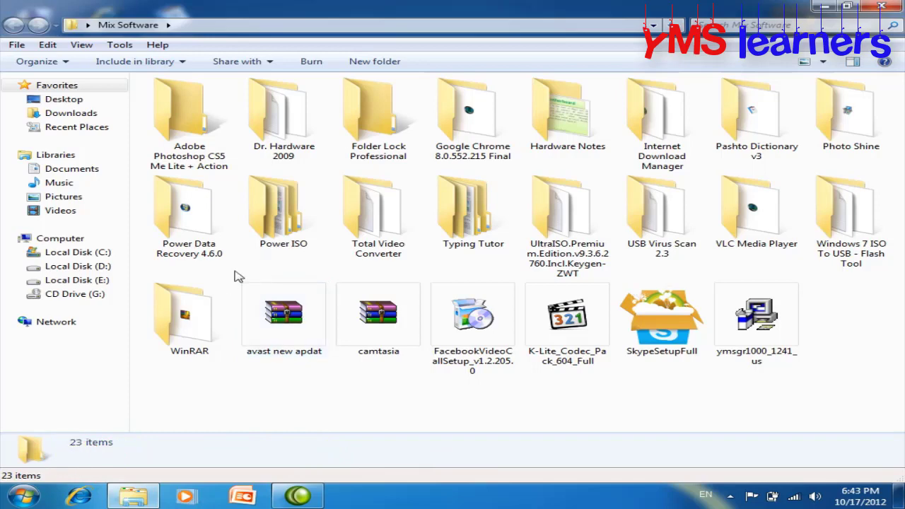
click(270, 232)
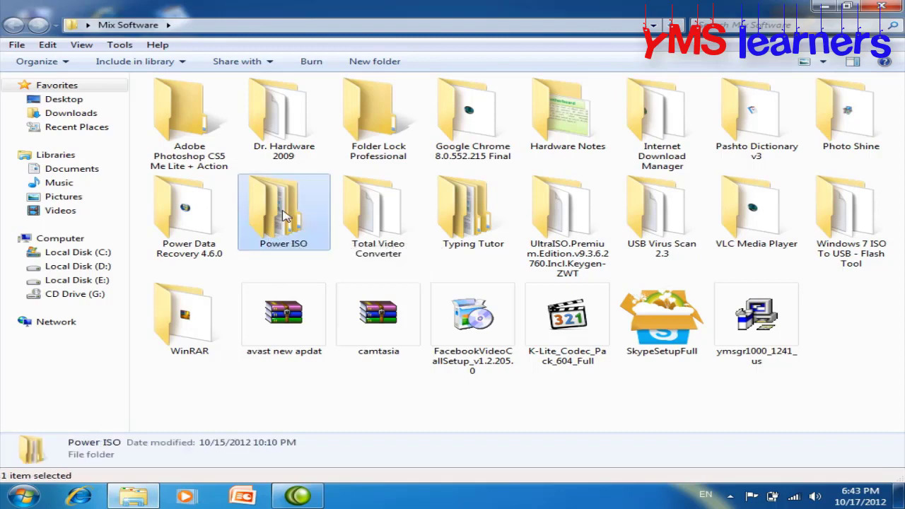
double_click(550, 224)
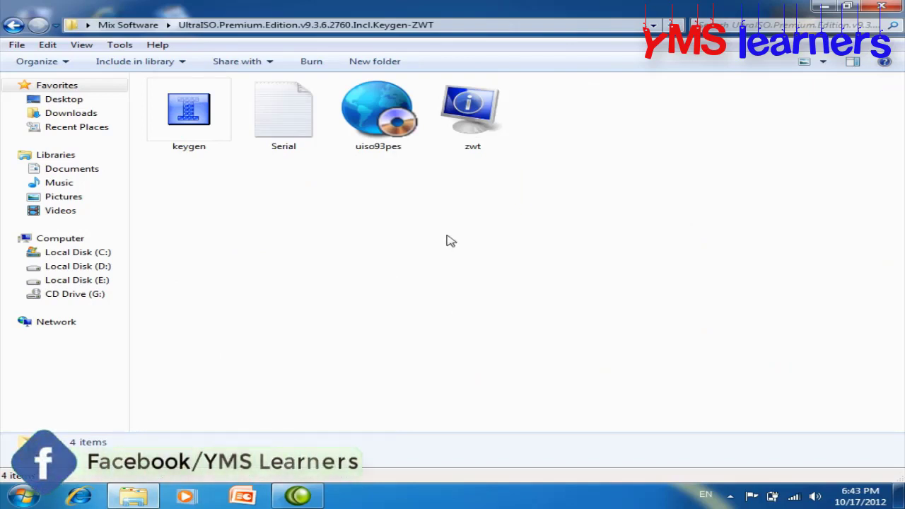
right_click(369, 124)
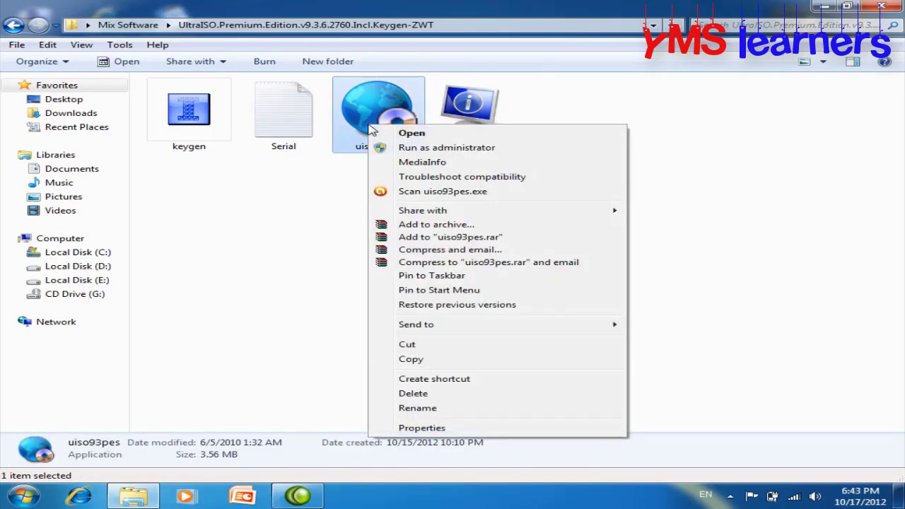
click(433, 147)
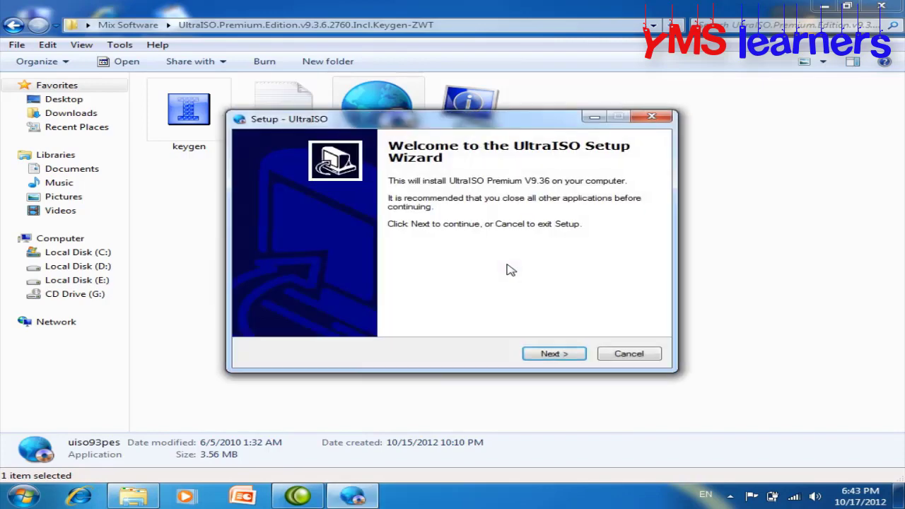
Install UltraISO Premium V9.36, accepting the license agreement, keeping the default options and additional tasks, and launching the program at the end
click(550, 353)
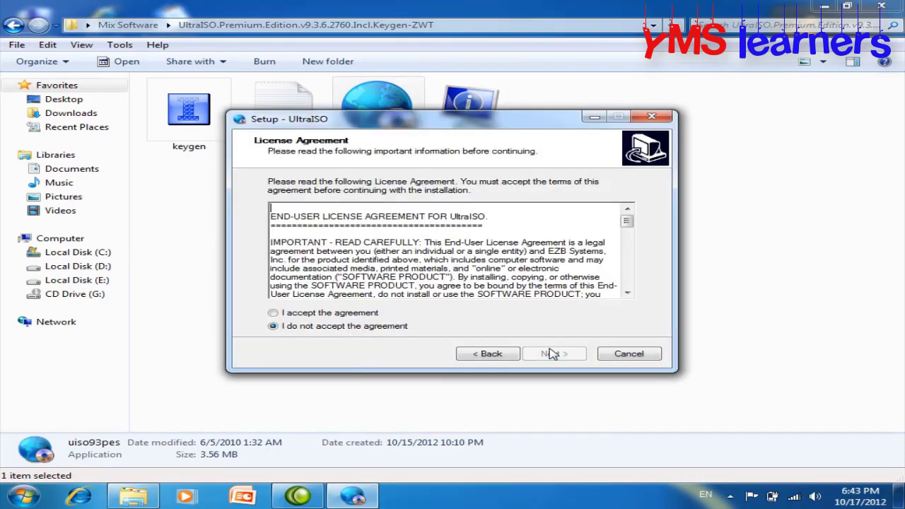
click(297, 316)
click(554, 355)
click(553, 356)
click(553, 355)
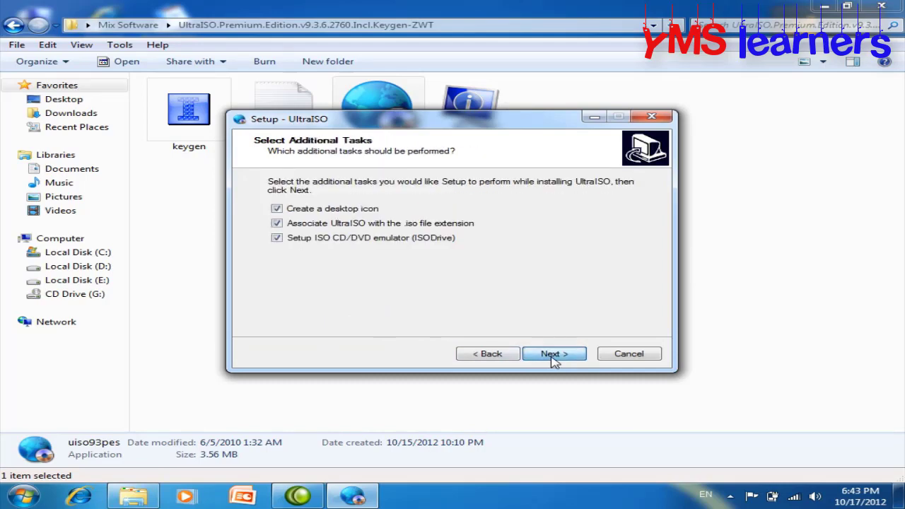
click(553, 356)
click(552, 357)
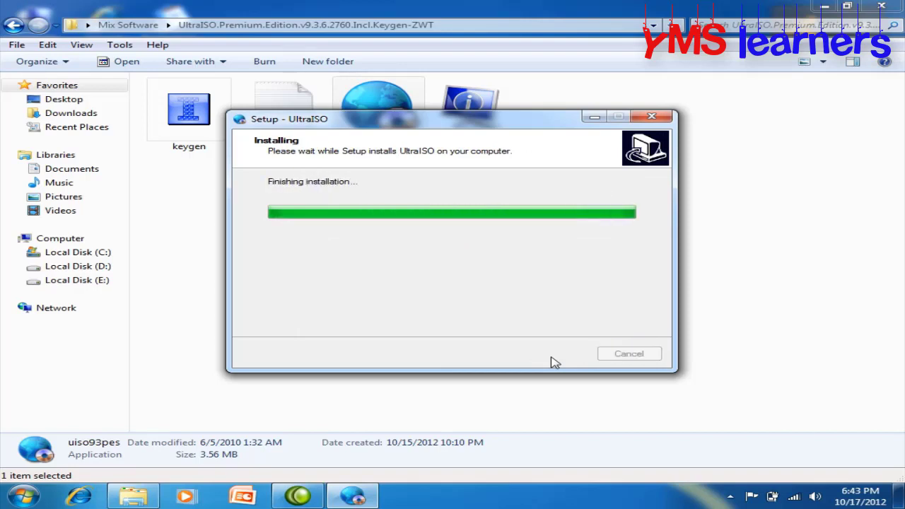
click(553, 355)
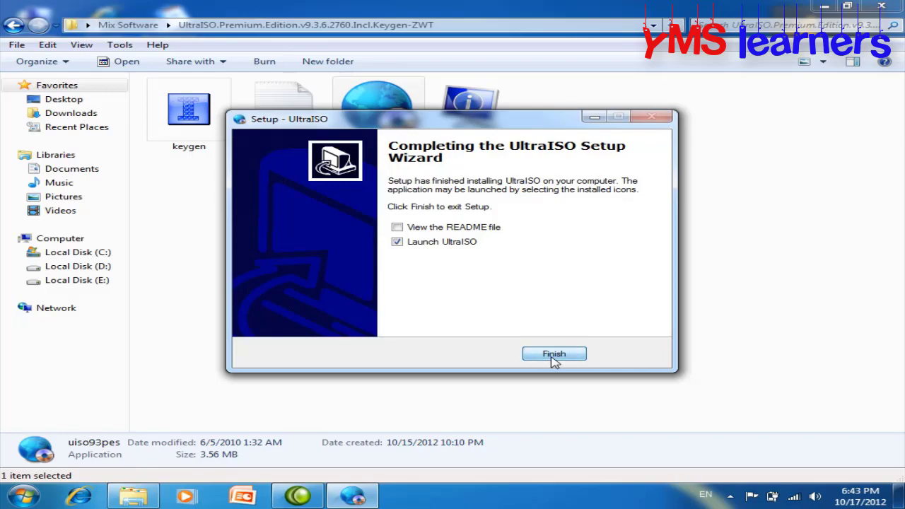
Close the installer's folder window and the UltraISO window, and refresh the desktop
click(881, 7)
drag(733, 121, 661, 63)
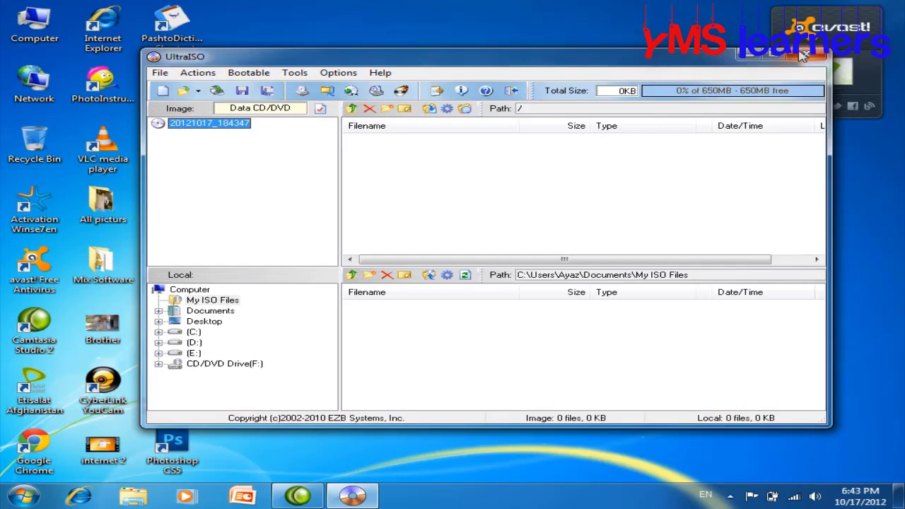
click(804, 55)
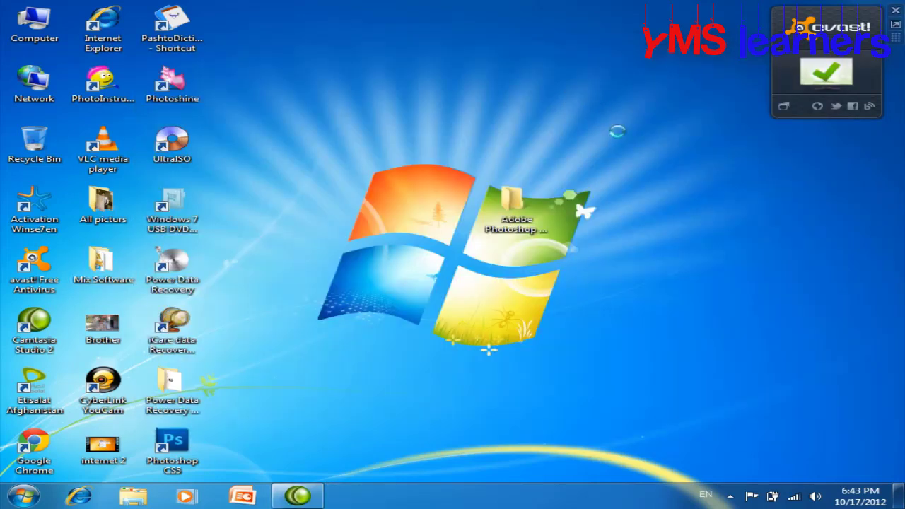
right_click(616, 127)
click(635, 132)
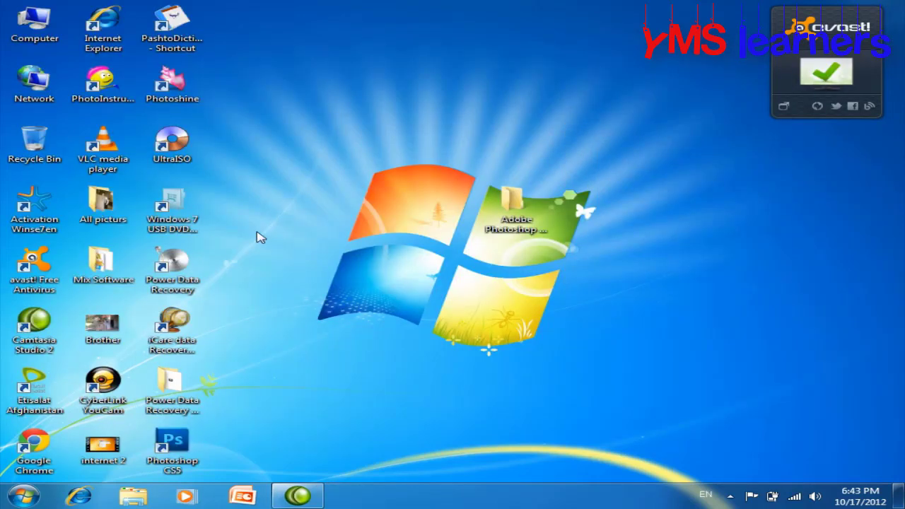
Open UltraISO from the desktop and add the desktop's Mix Software folder to the new disc image
double_click(182, 161)
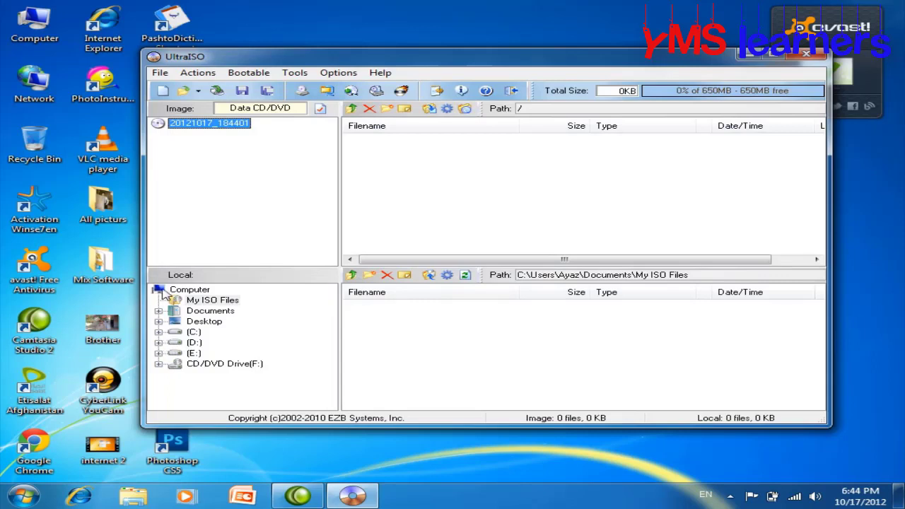
click(182, 323)
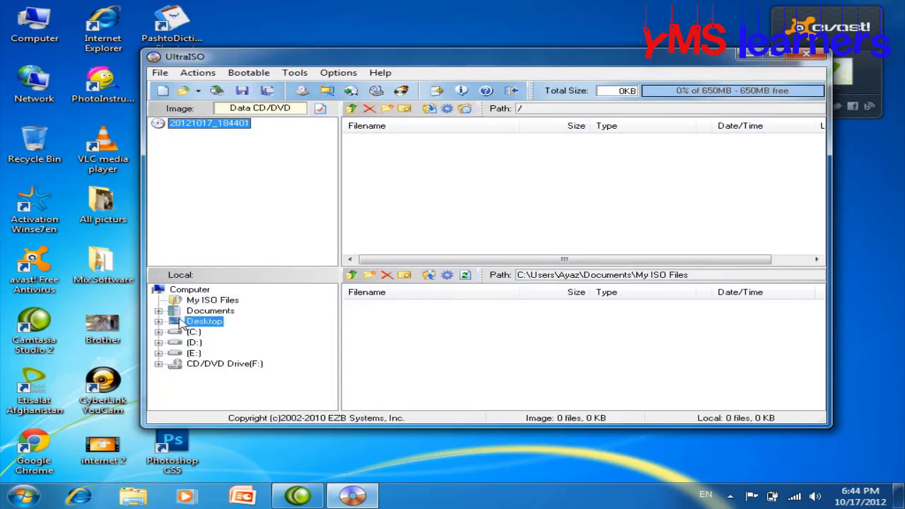
click(394, 341)
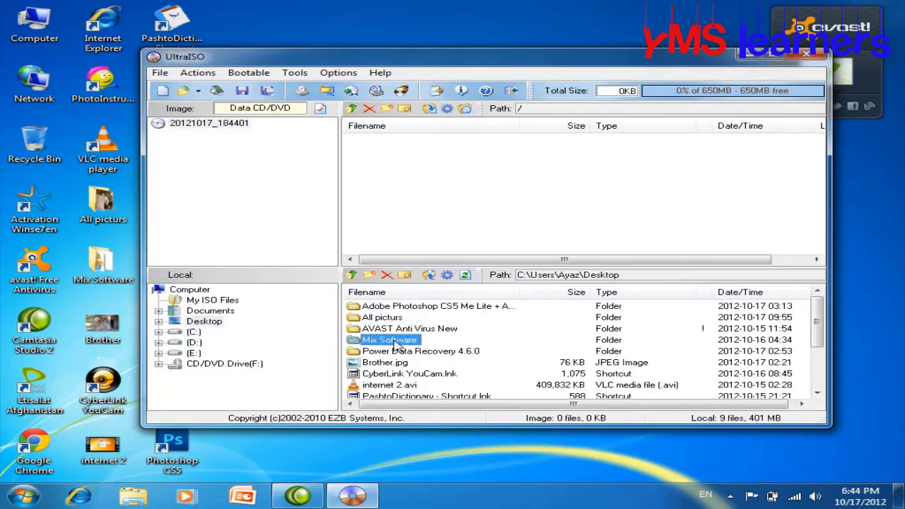
click(429, 275)
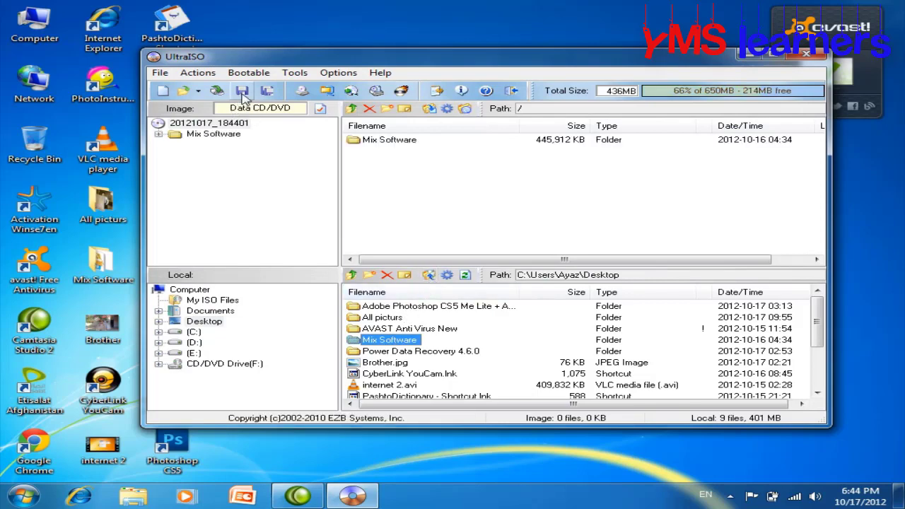
Try to save the image as a standard ISO file in the Mix Software folder, and close UltraISO without saving it
click(242, 94)
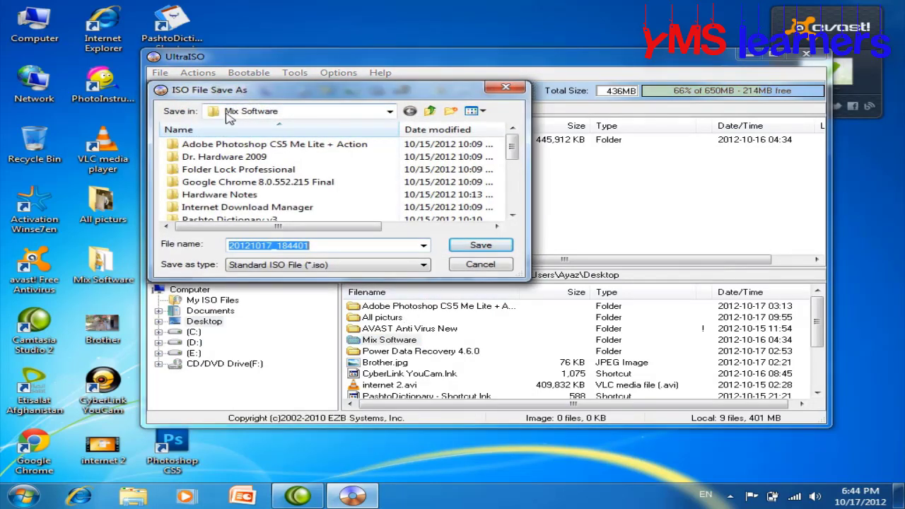
click(481, 245)
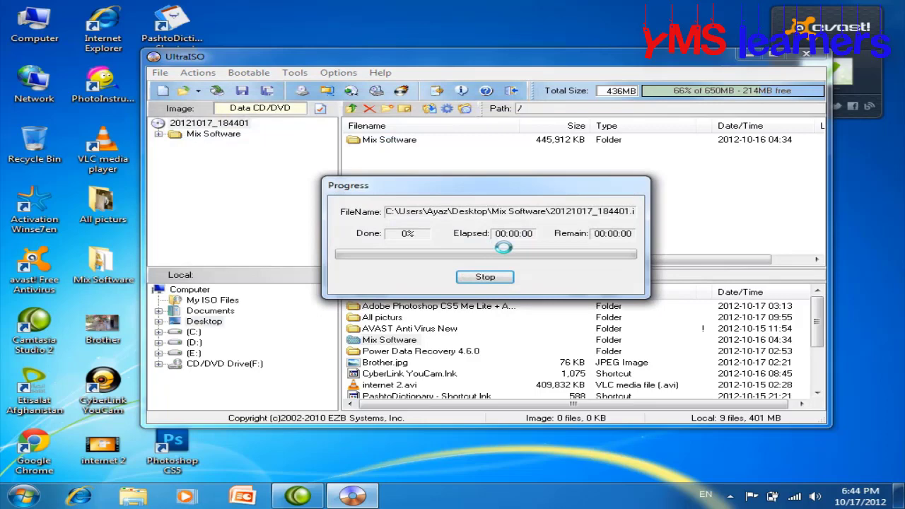
click(491, 276)
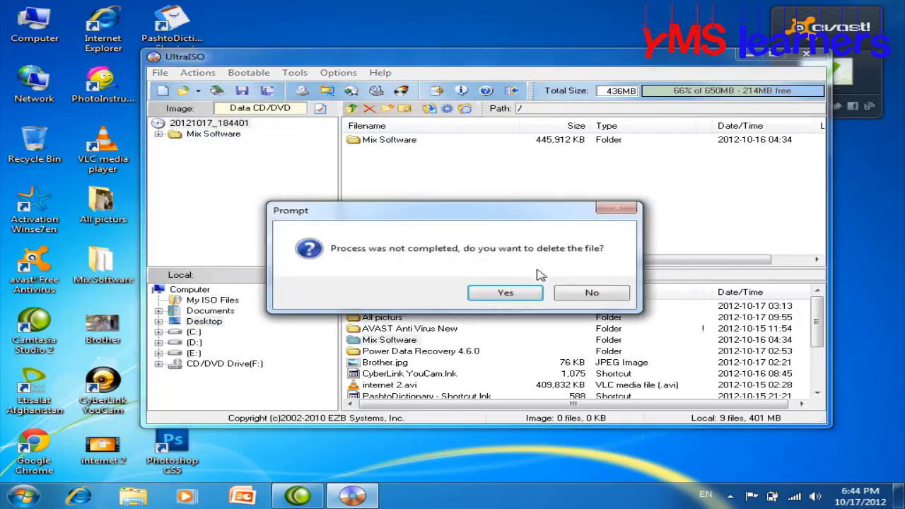
click(506, 292)
click(807, 55)
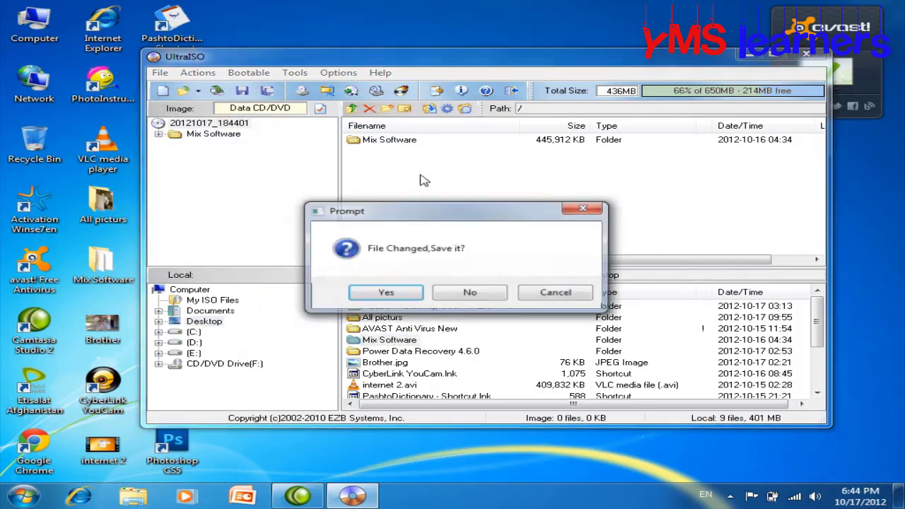
click(492, 296)
Open Programs and Features in the Control Panel
click(28, 496)
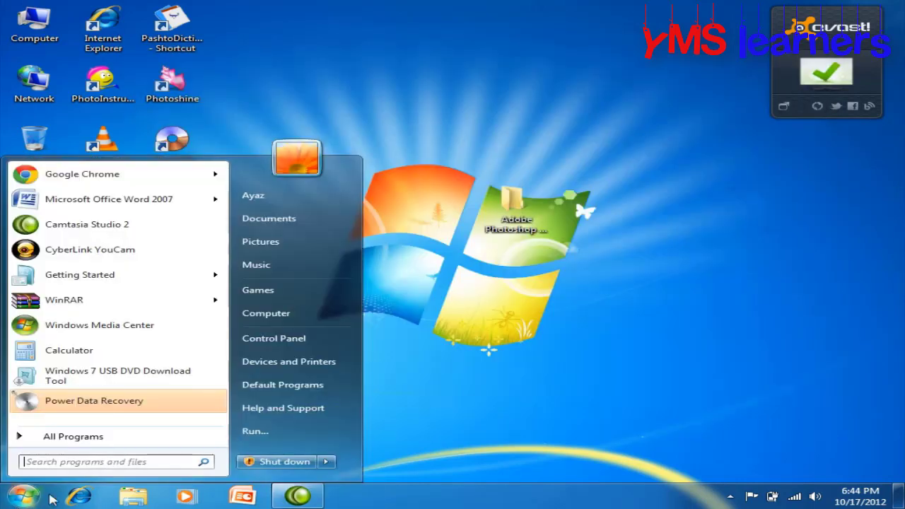
click(297, 338)
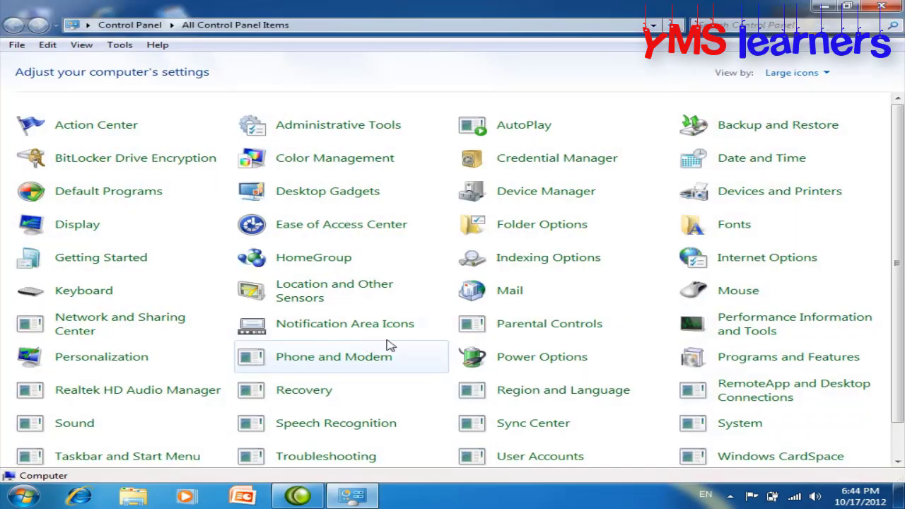
scroll(567, 323, down, 2)
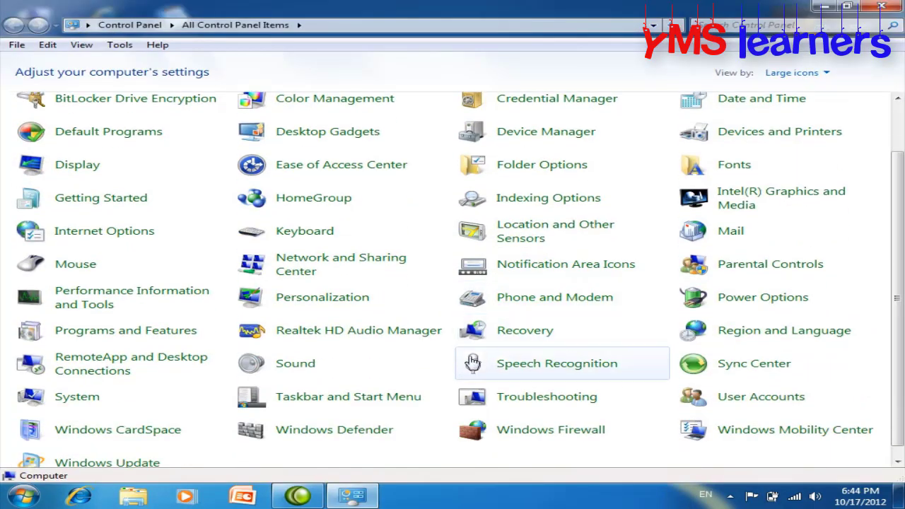
scroll(472, 363, down, 1)
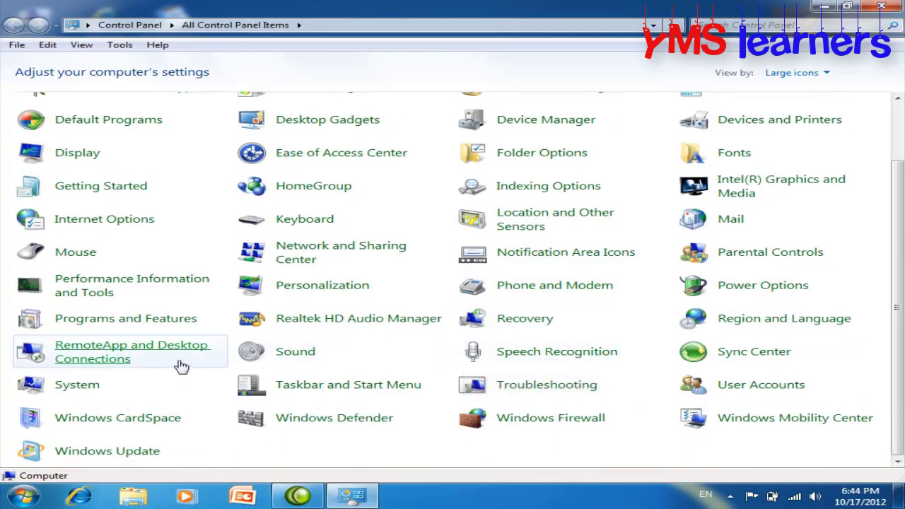
click(165, 324)
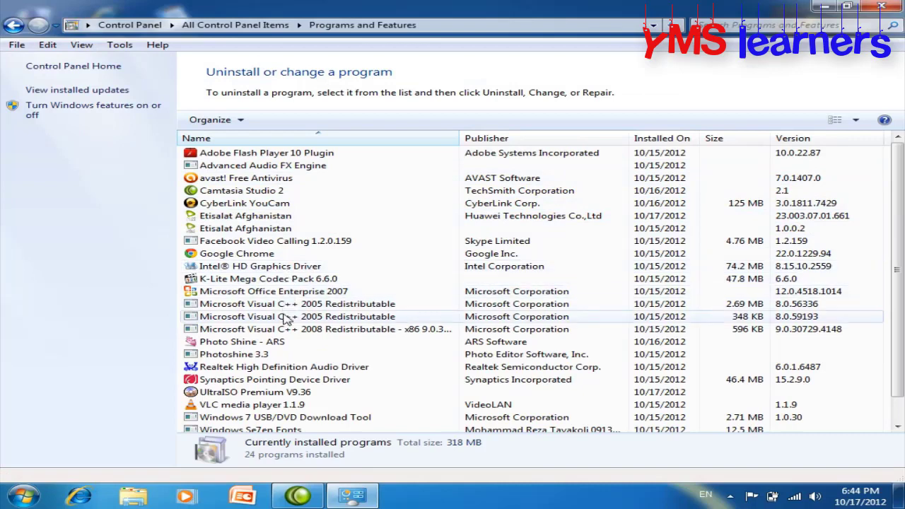
Uninstall UltraISO Premium V9.36 with all of its components
click(268, 395)
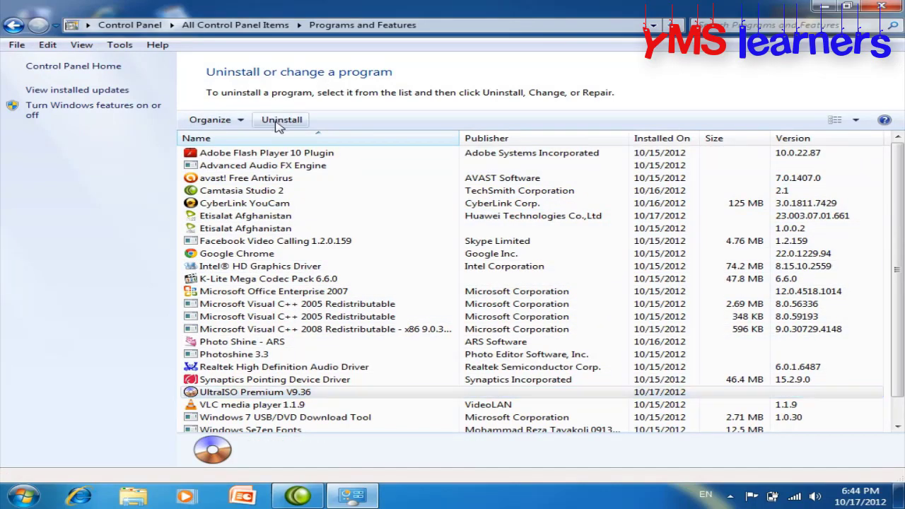
click(281, 120)
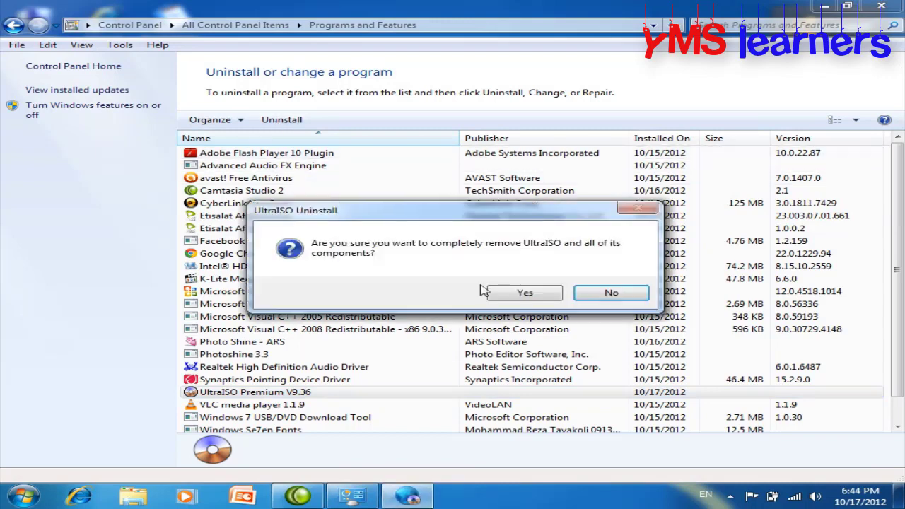
click(529, 299)
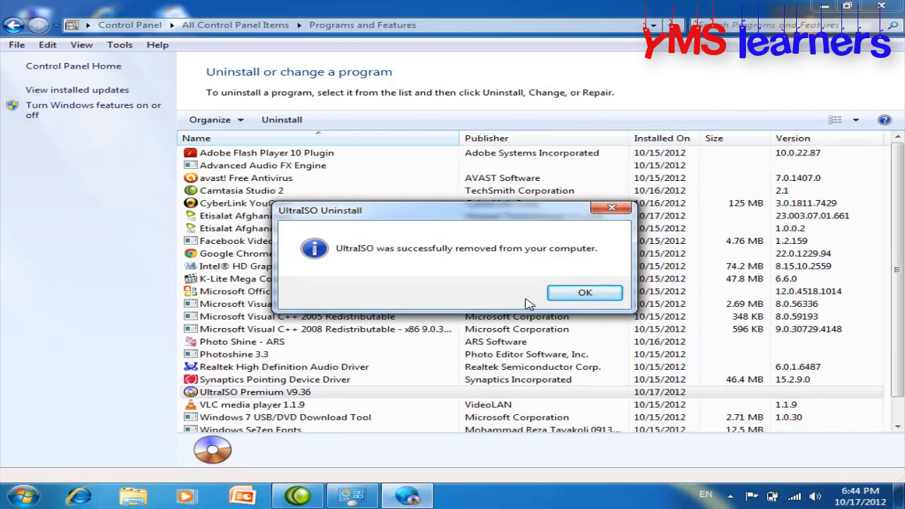
click(581, 293)
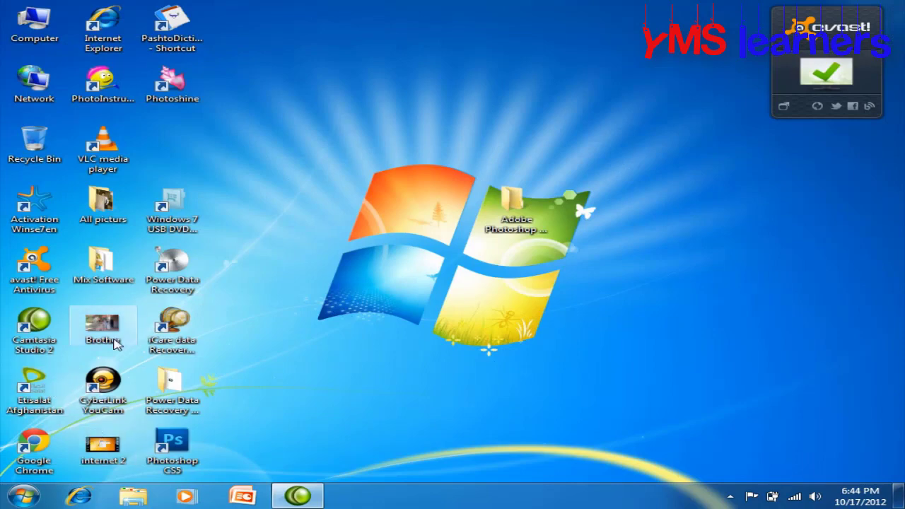
Open the UltraISO Premium Edition folder within Mix Software again and run uiso93pes as administrator
double_click(103, 279)
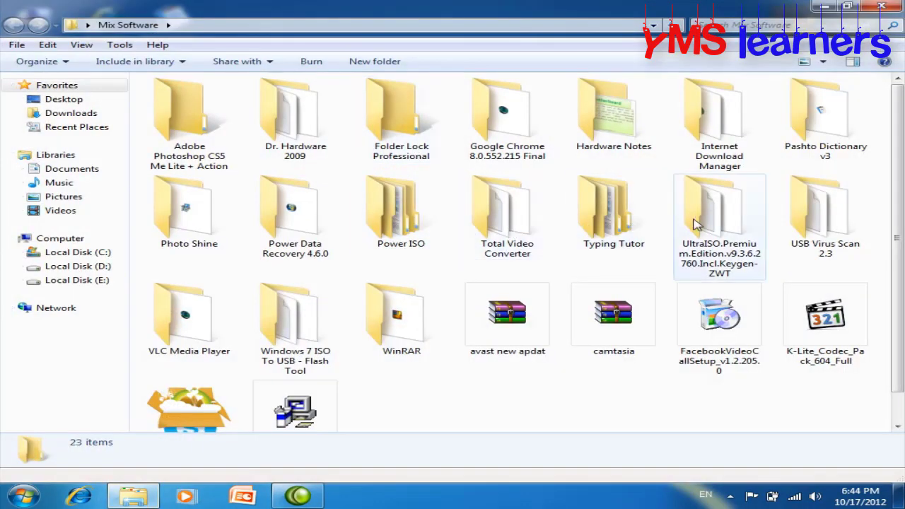
click(699, 223)
double_click(698, 223)
right_click(390, 124)
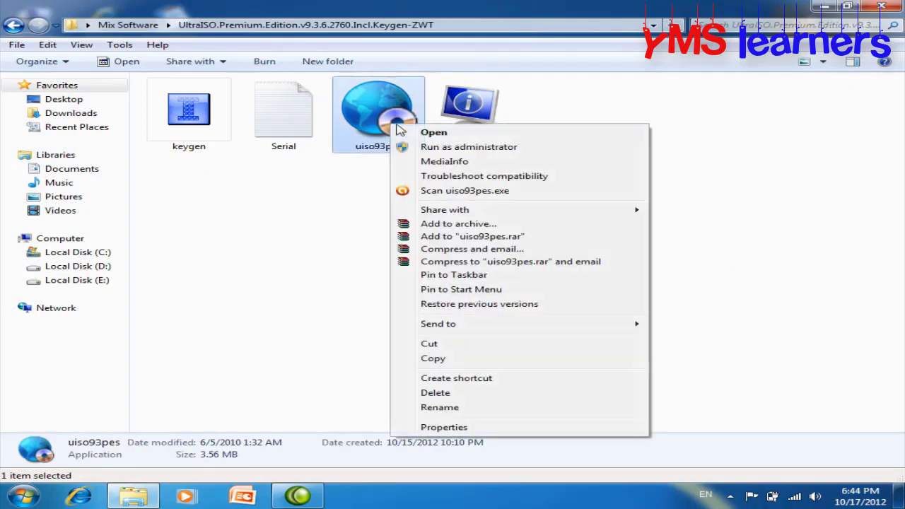
click(424, 147)
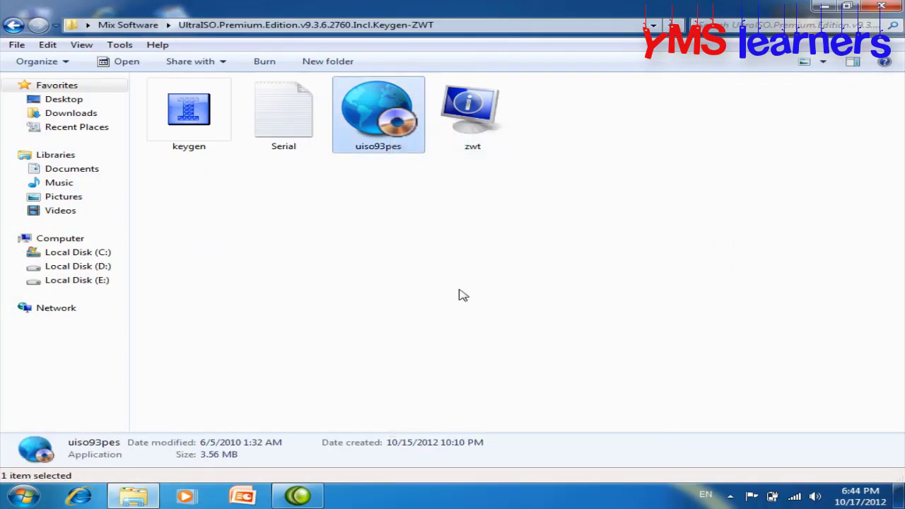
Install UltraISO into the existing C:\Program Files\UltraISO folder, accepting the license agreement and default options, and finish setup with Launch UltraISO enabled
click(548, 354)
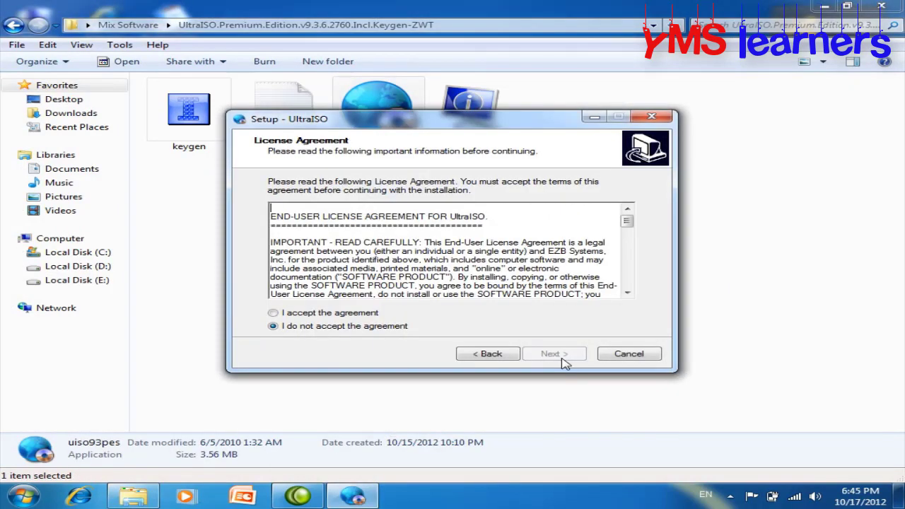
click(358, 315)
click(570, 355)
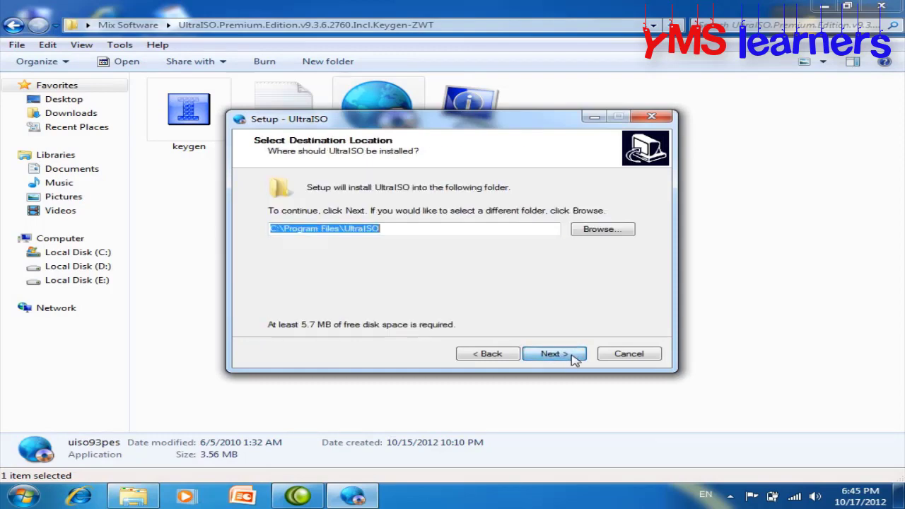
click(570, 355)
click(507, 308)
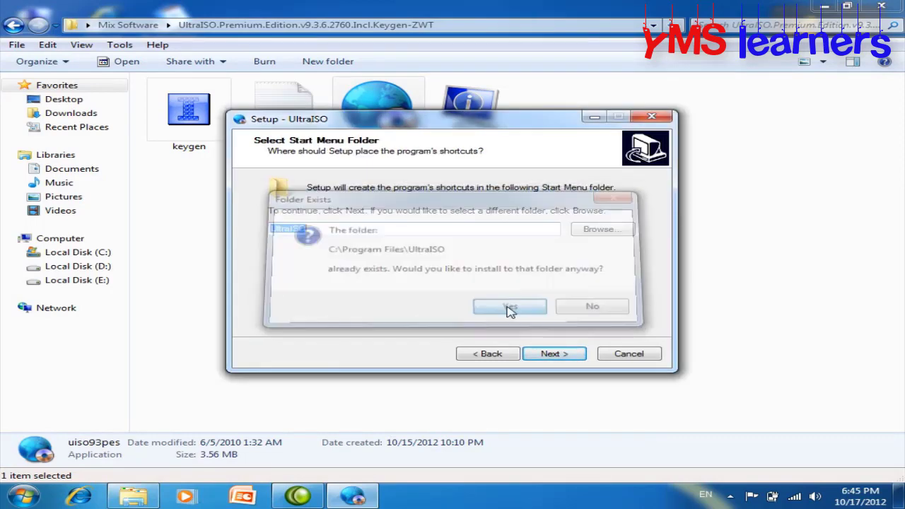
click(554, 354)
click(552, 354)
click(554, 354)
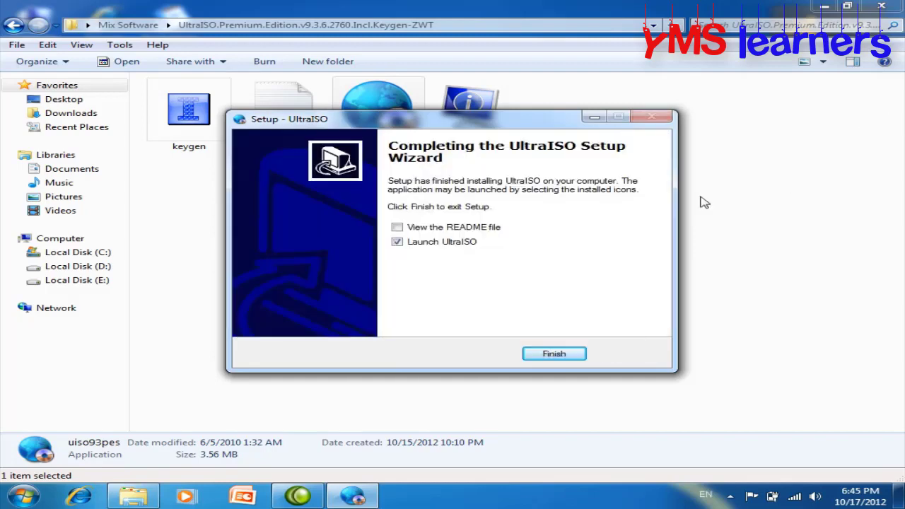
click(565, 351)
Minimize the folder window and quit UltraISO from its Welcome dialog
click(824, 7)
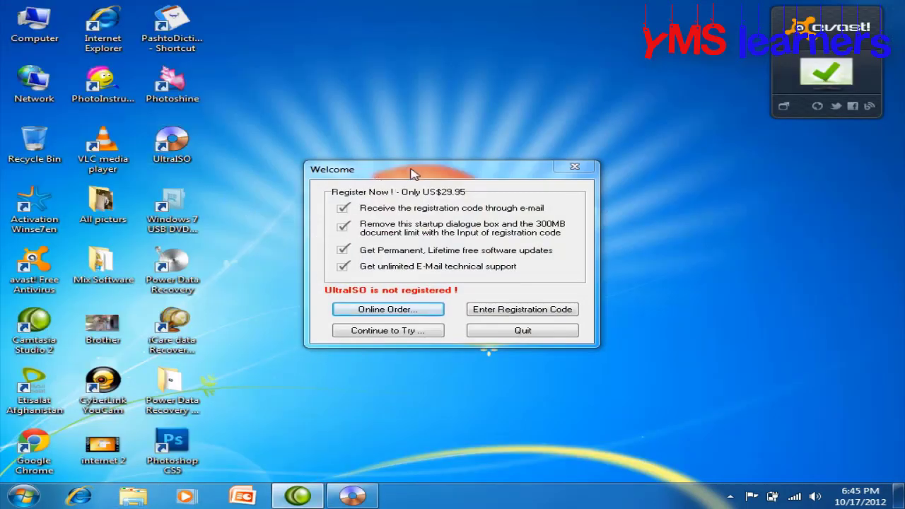
drag(414, 171, 418, 86)
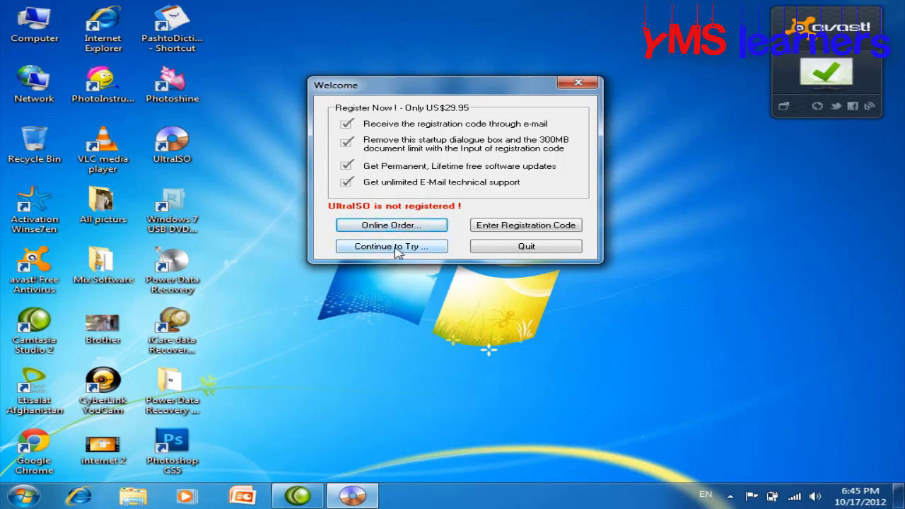
click(525, 247)
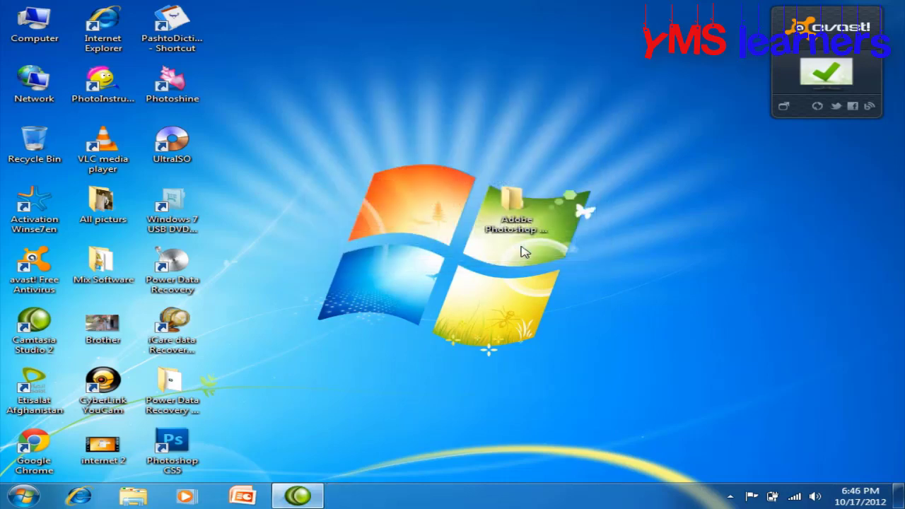
Launch UltraISO from the desktop, continue in trial mode and maximize its window
double_click(185, 145)
drag(522, 175, 546, 99)
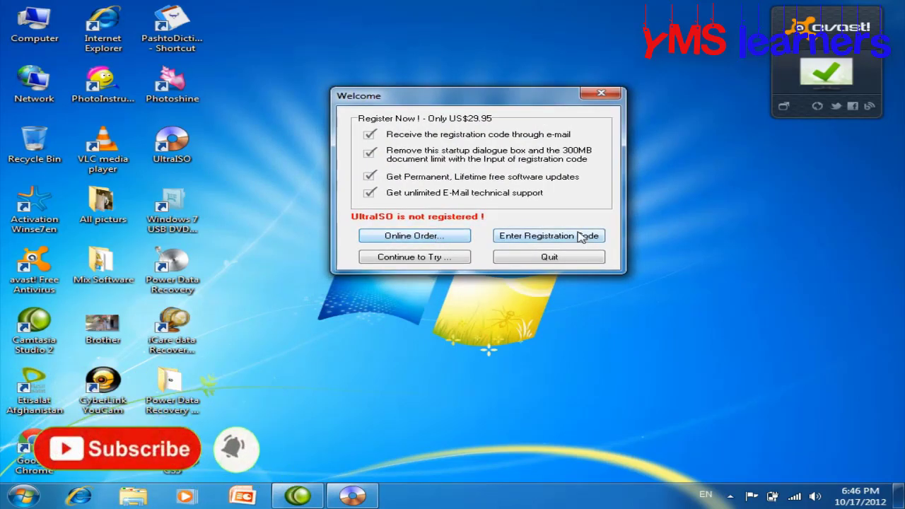
click(437, 258)
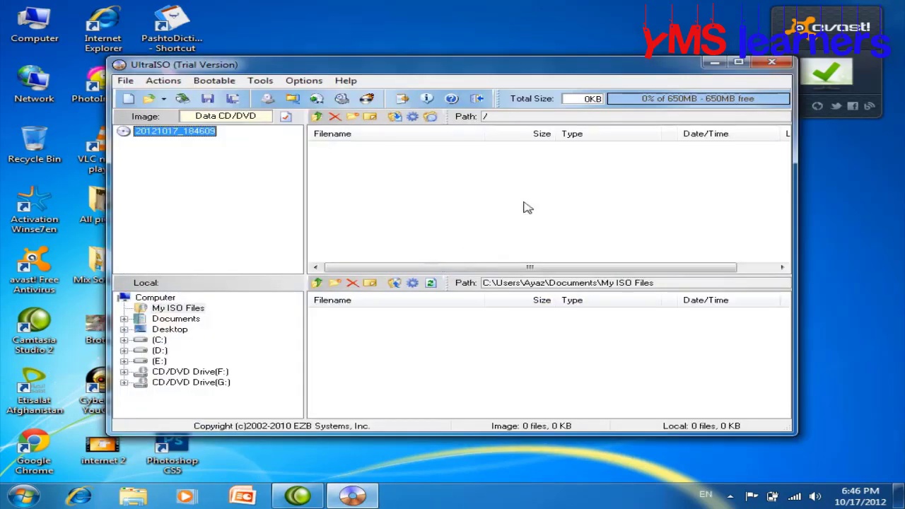
click(738, 64)
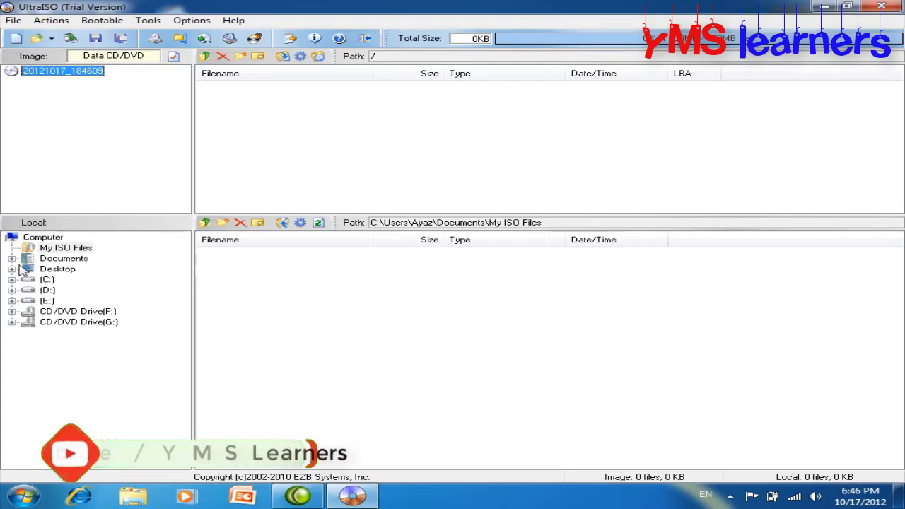
Add the Mix Software folder from the Desktop to the image
click(42, 270)
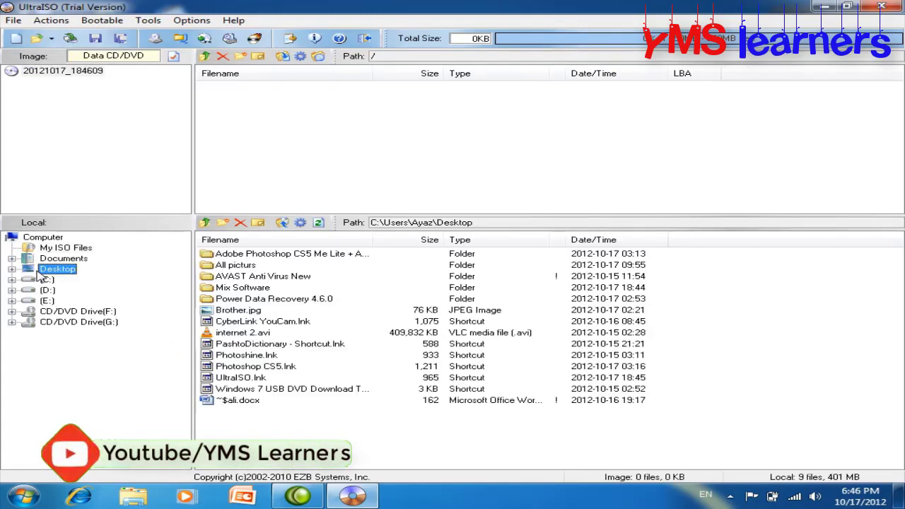
click(240, 289)
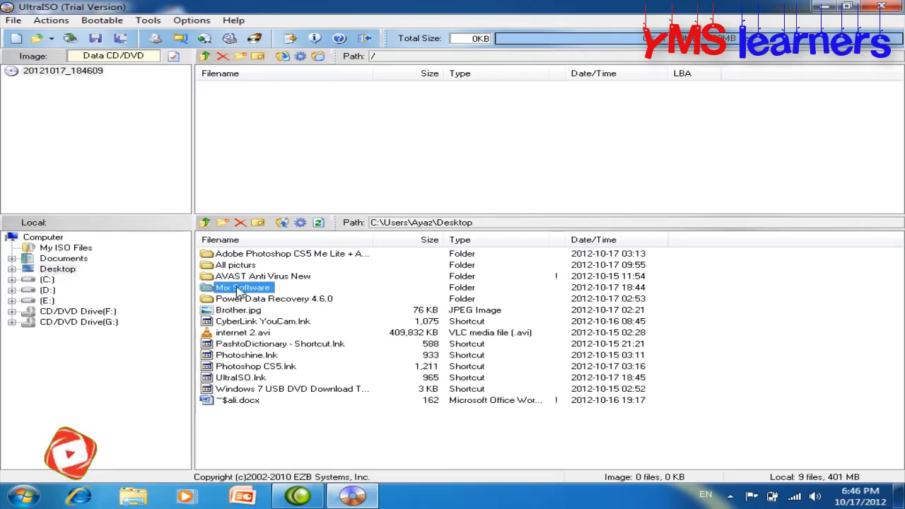
click(282, 223)
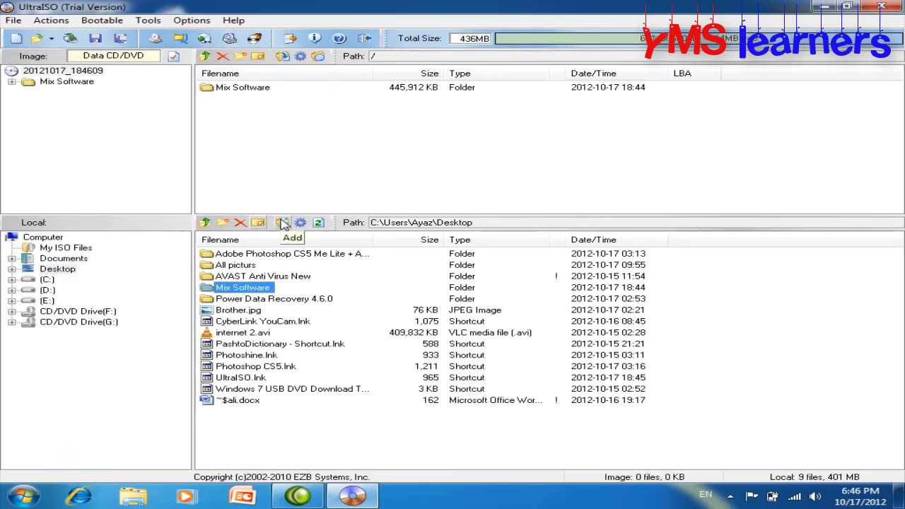
Try to save the image as a standard ISO file in My ISO Files, stop and delete the incomplete file, and close UltraISO without saving
click(94, 39)
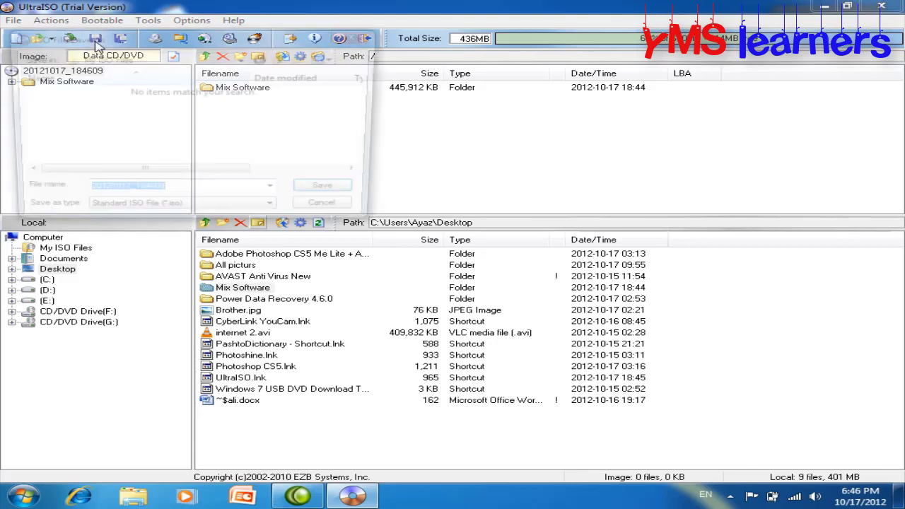
drag(129, 45, 324, 48)
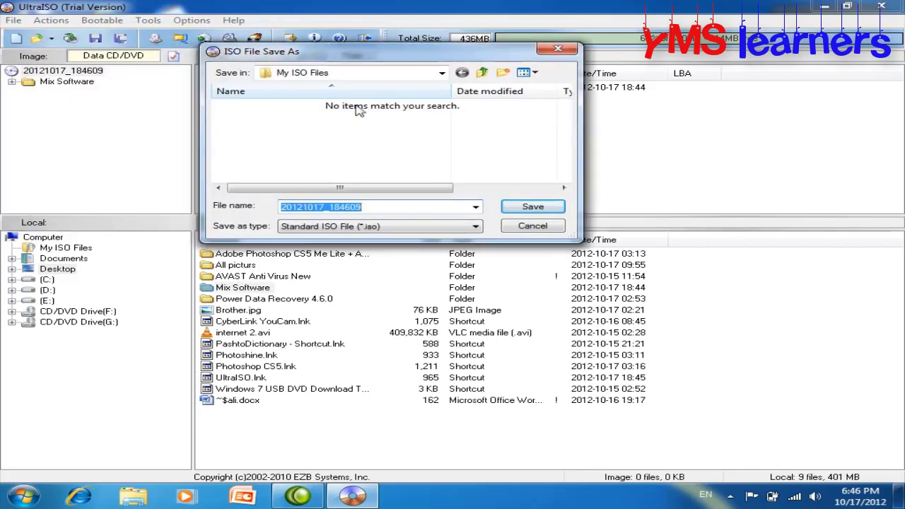
click(532, 205)
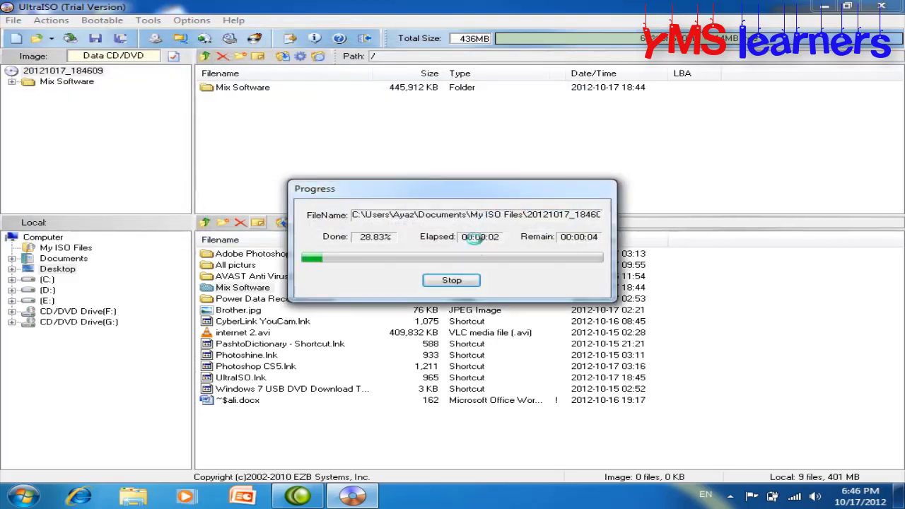
click(452, 280)
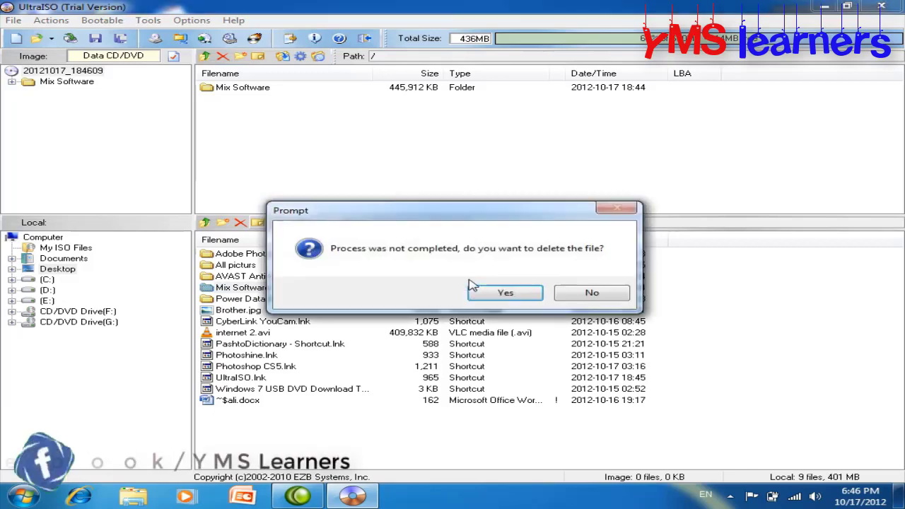
click(519, 291)
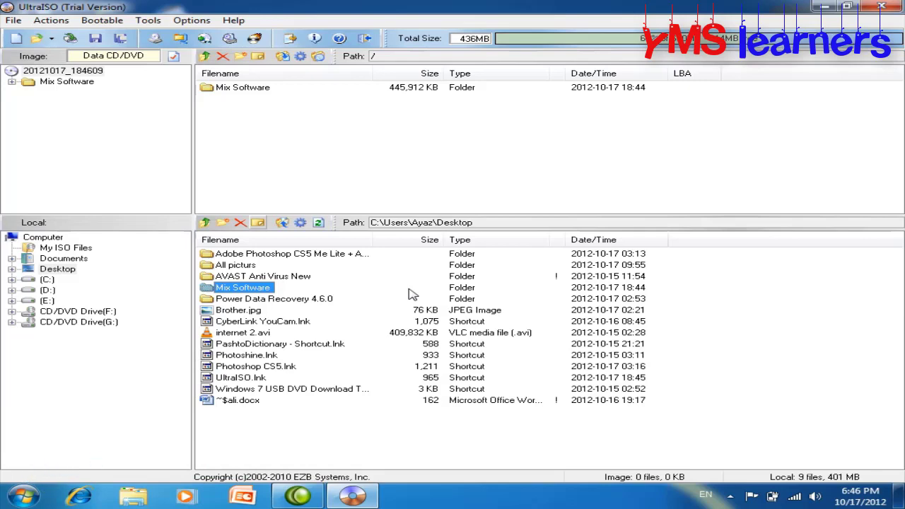
click(881, 7)
click(473, 293)
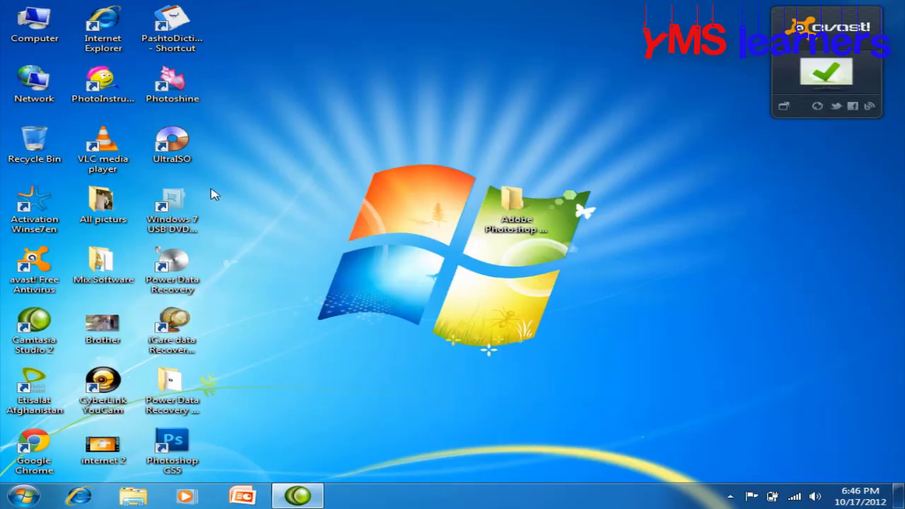
Launch UltraISO again and open the form for entering the registration code
double_click(184, 163)
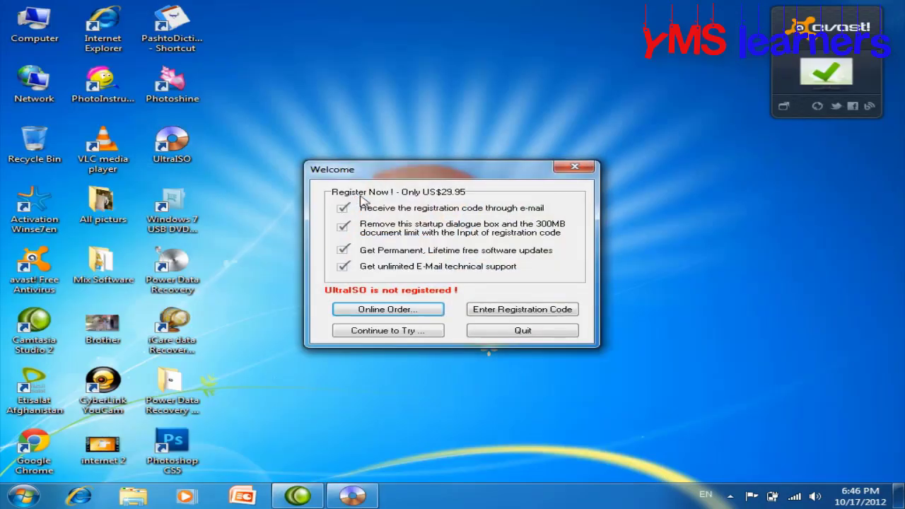
click(504, 313)
drag(480, 221, 498, 93)
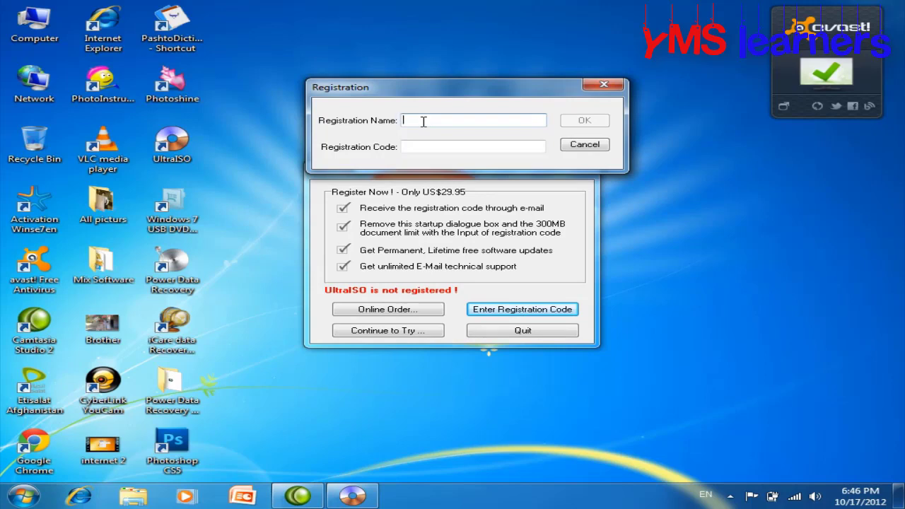
Open the Serial text file in the UltraISO Premium Edition folder within Mix Software
double_click(103, 263)
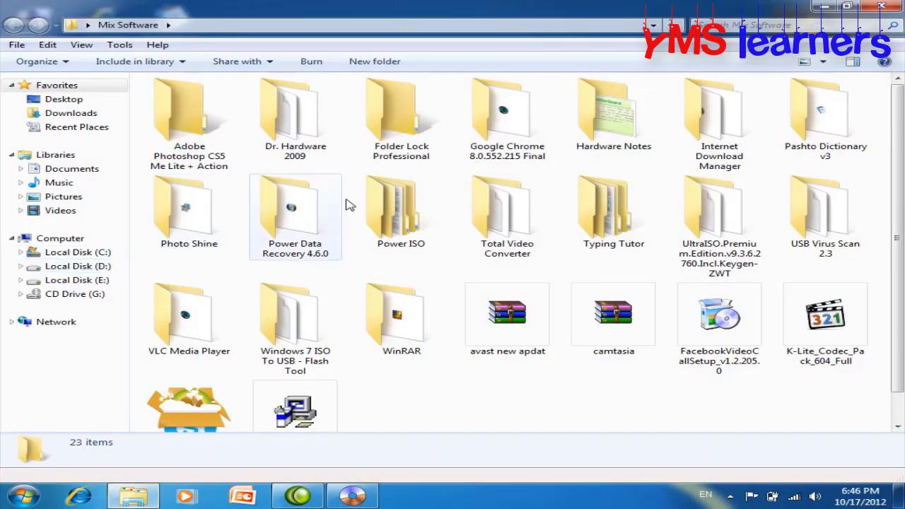
double_click(727, 205)
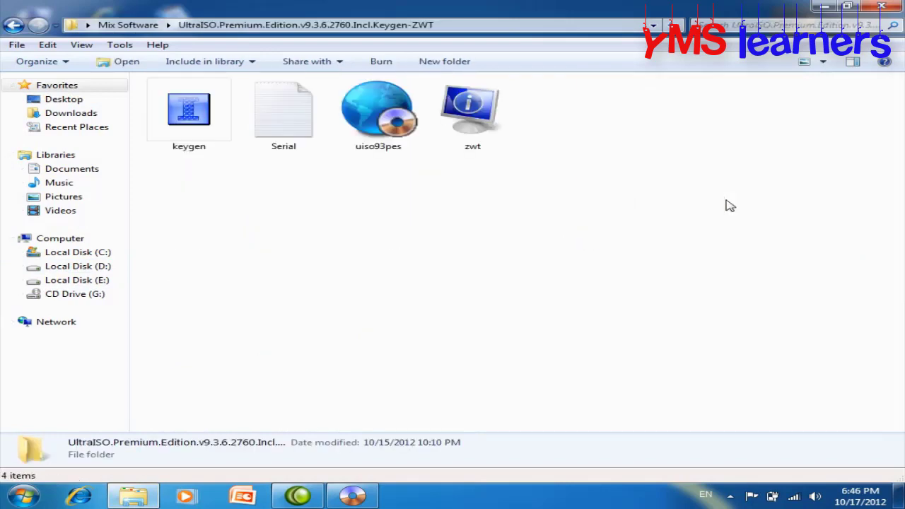
double_click(302, 137)
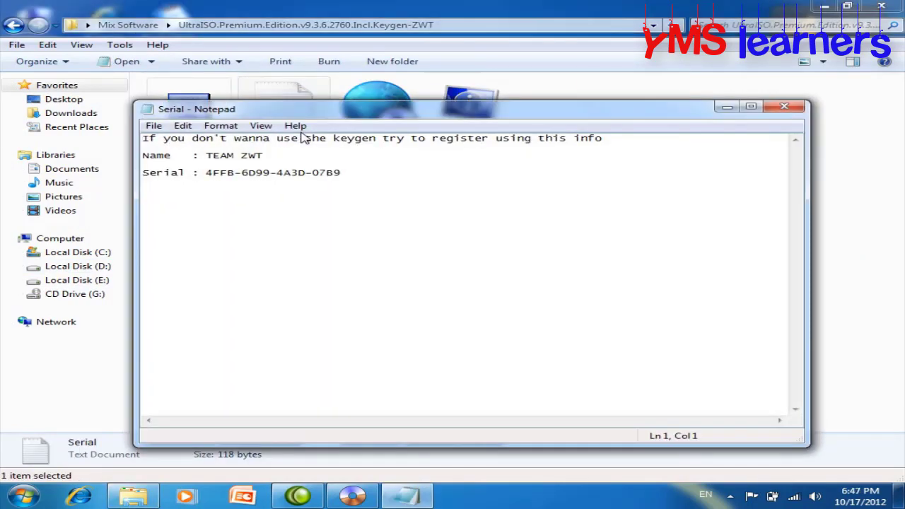
Copy the registration name from the Serial text file into the Registration Name field of UltraISO's registration form
drag(205, 155, 253, 159)
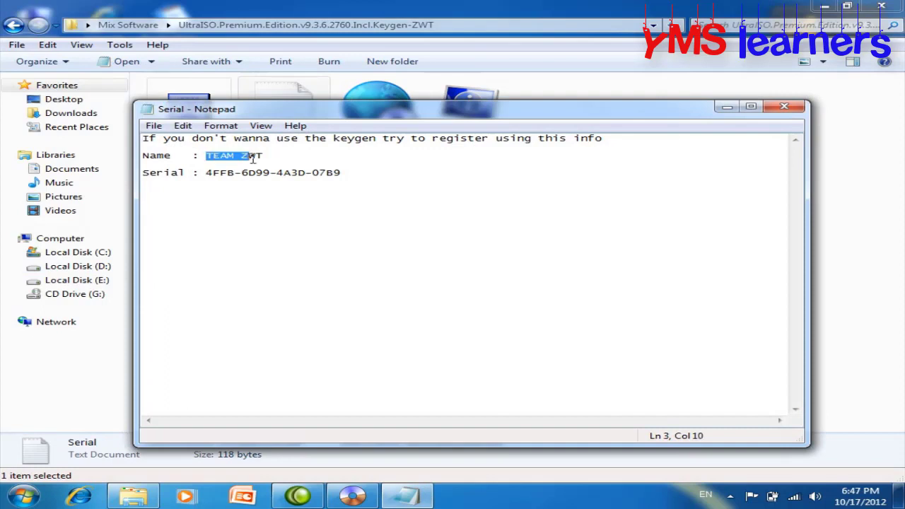
right_click(242, 160)
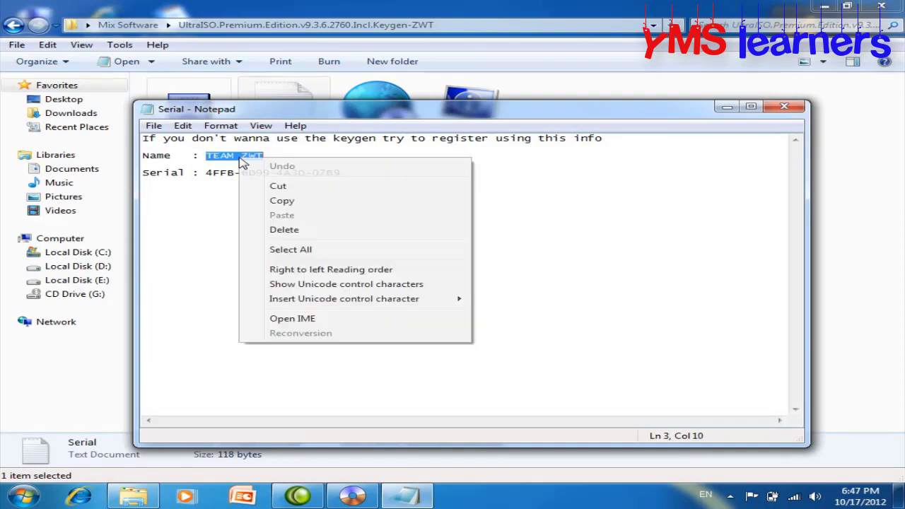
click(274, 203)
click(352, 495)
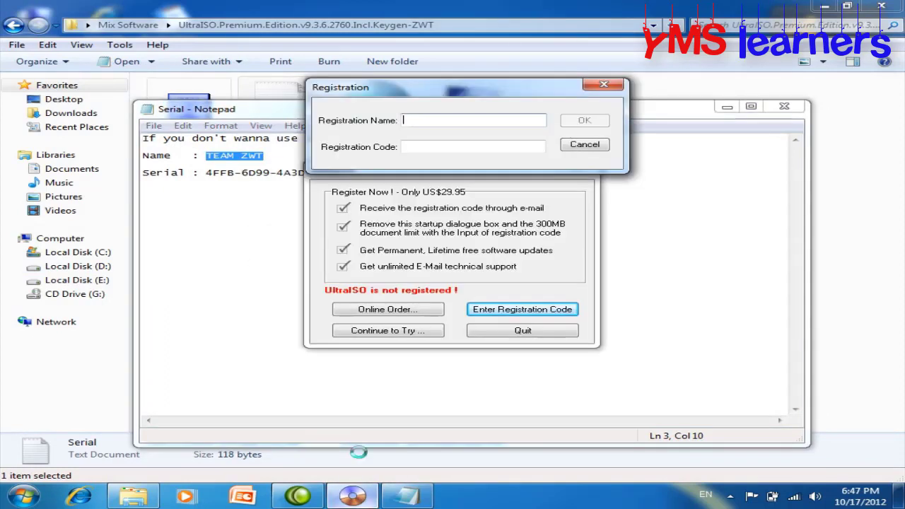
right_click(408, 122)
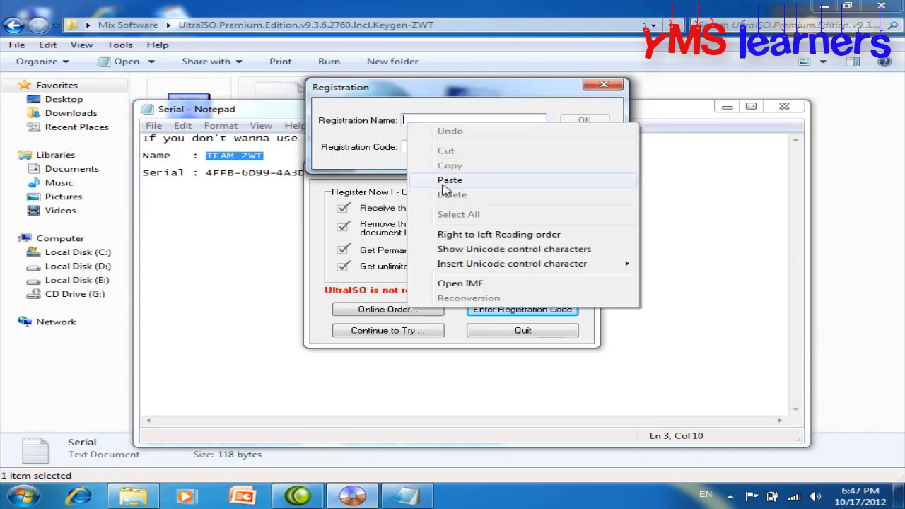
click(443, 180)
click(422, 148)
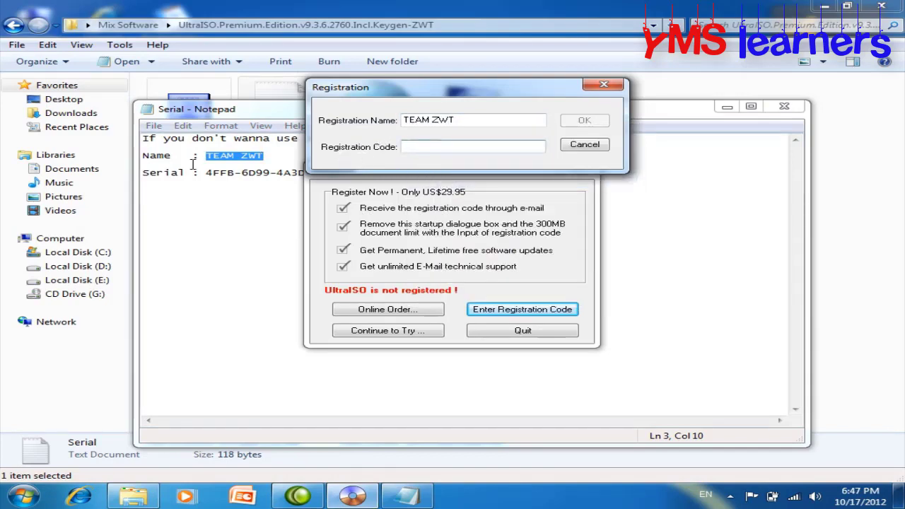
Copy the serial from the text file into the Registration Code field, submit the registration and acknowledge the restart prompt
drag(205, 173, 341, 177)
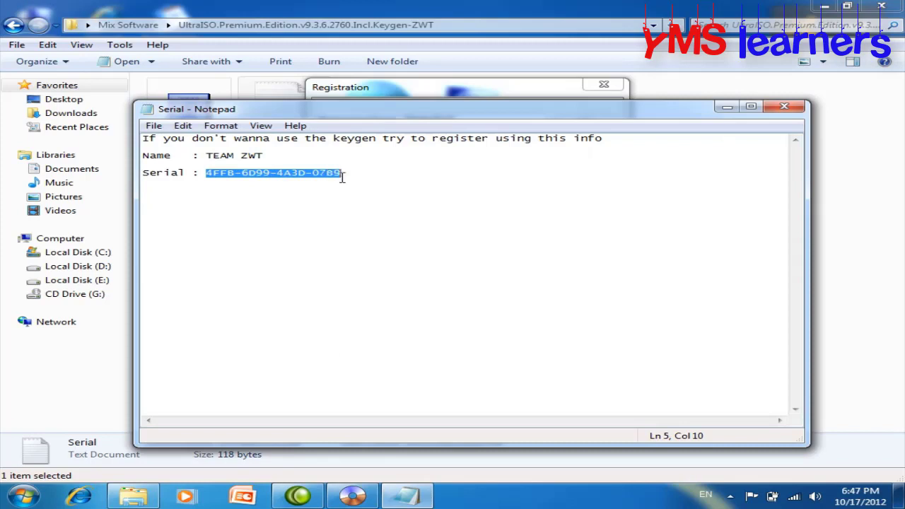
right_click(322, 172)
click(362, 214)
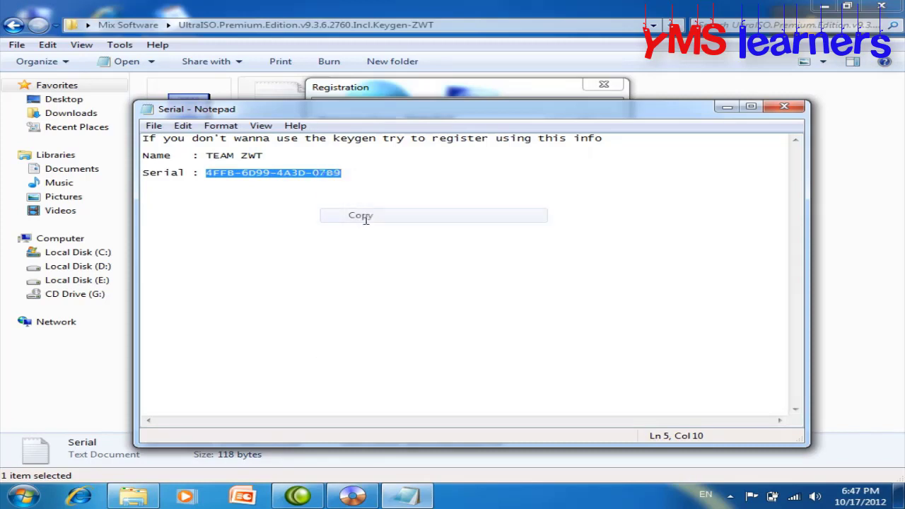
click(366, 493)
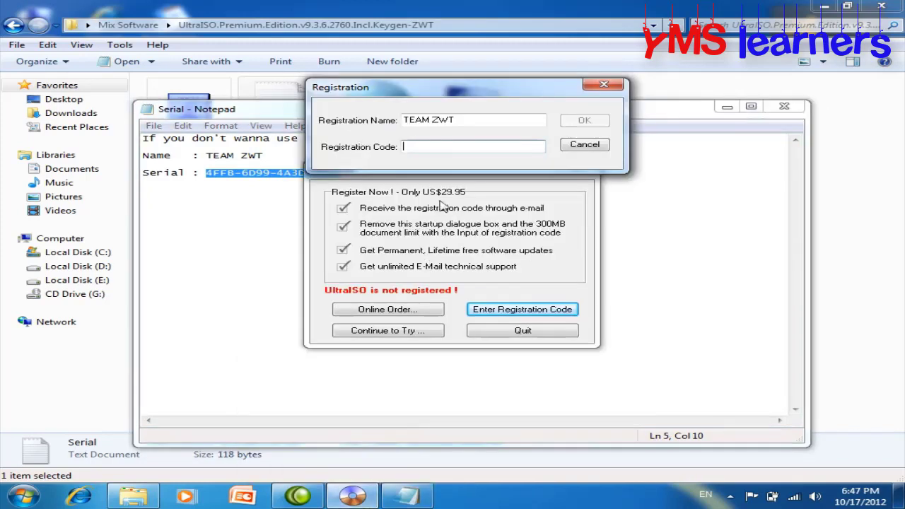
right_click(467, 148)
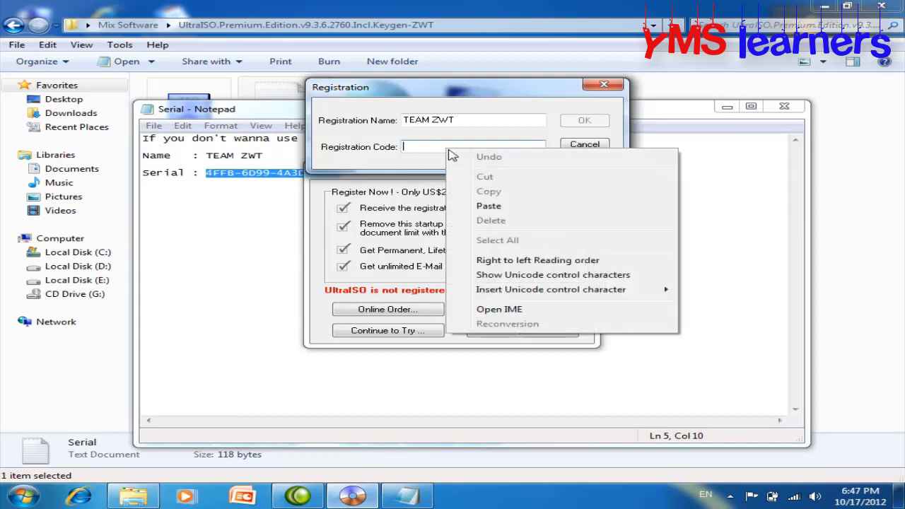
click(487, 205)
click(584, 120)
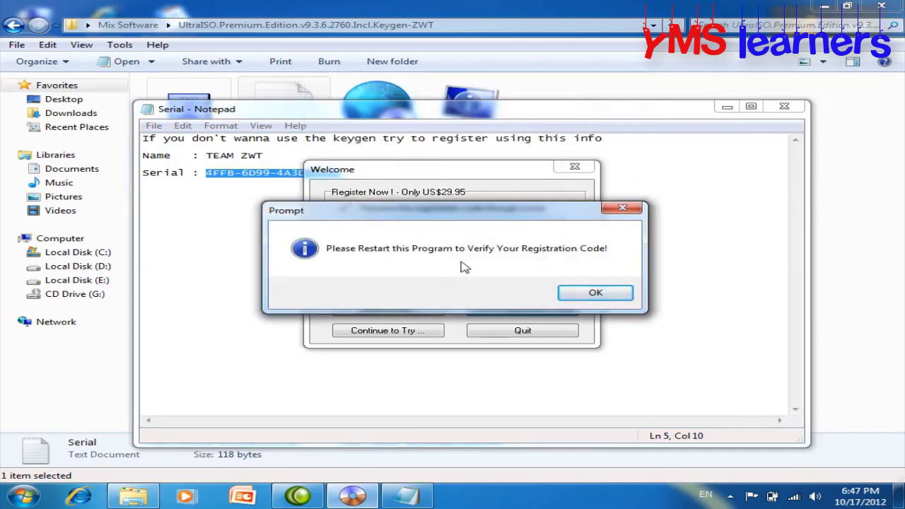
click(597, 292)
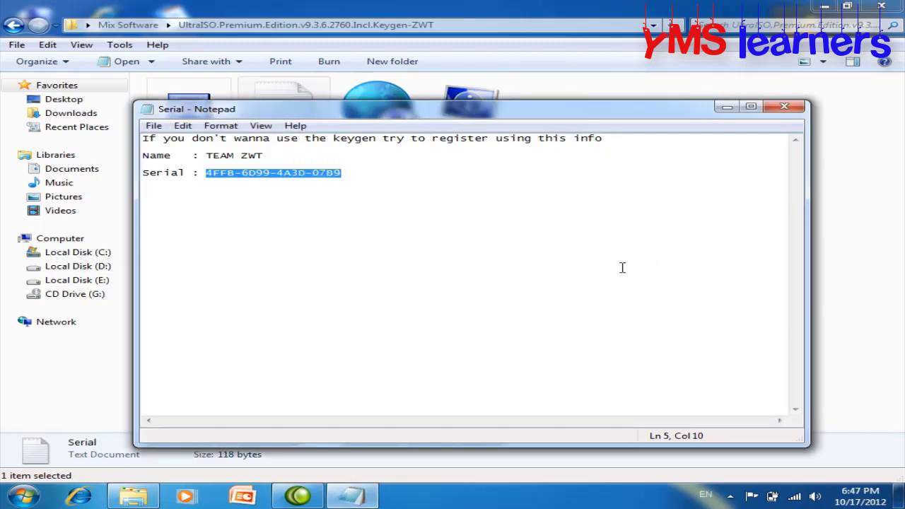
Close the Serial text file and its folder window, and relaunch UltraISO, dismissing the DVD's AutoPlay prompt
click(788, 106)
click(891, 6)
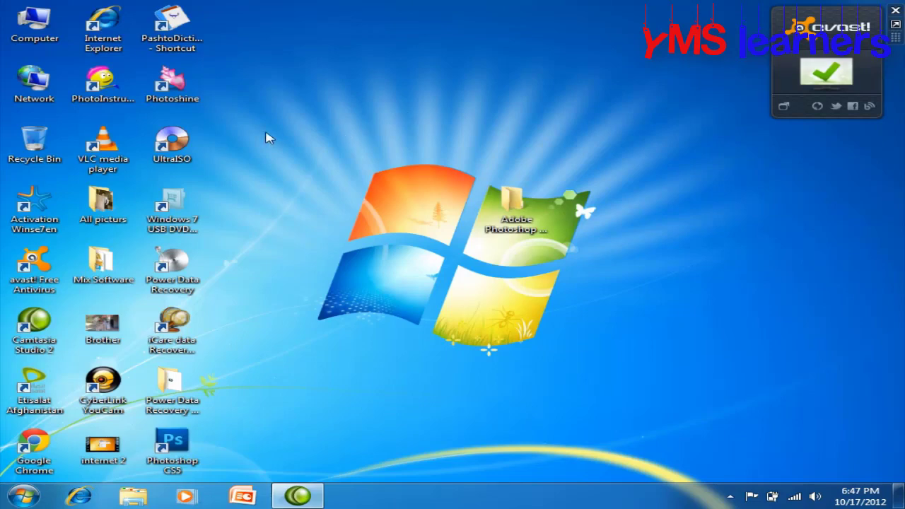
double_click(190, 156)
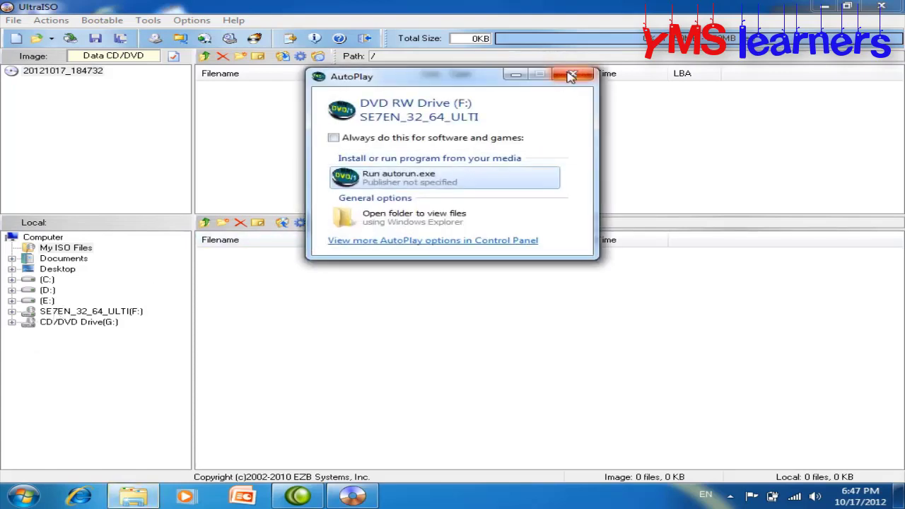
click(573, 74)
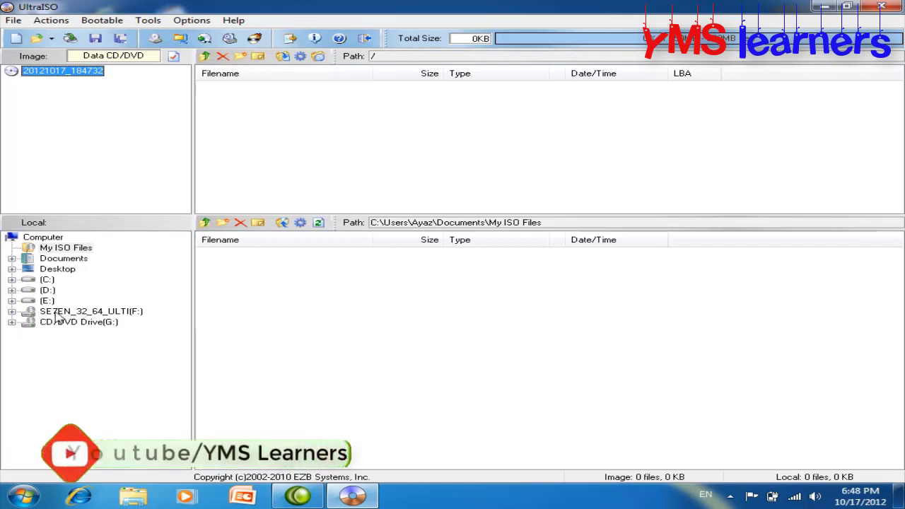
Add all files from the SE7EN_32_64_ULTI (F:) disc to the new ISO image
click(12, 312)
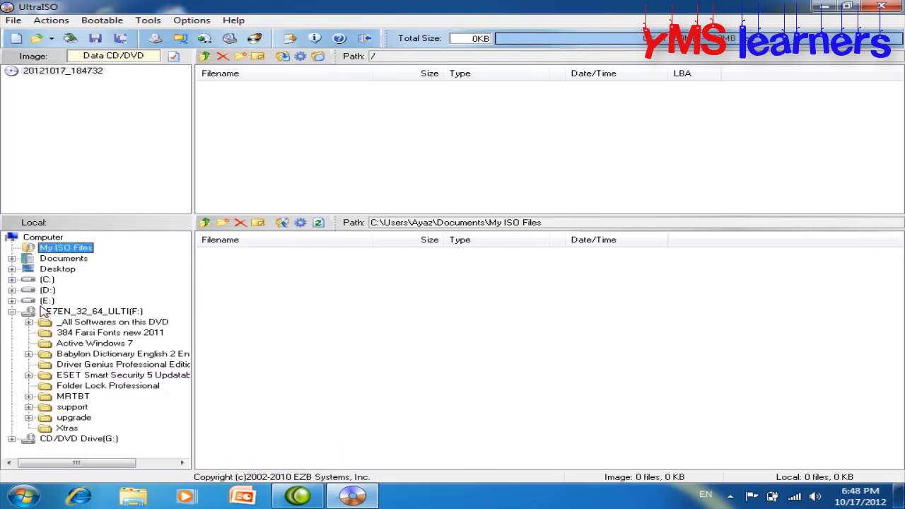
click(63, 315)
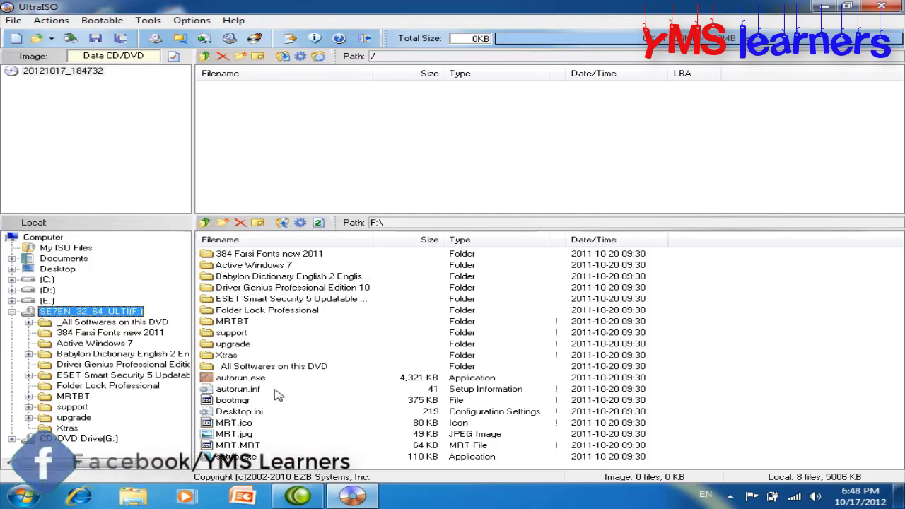
scroll(278, 395, right, 1)
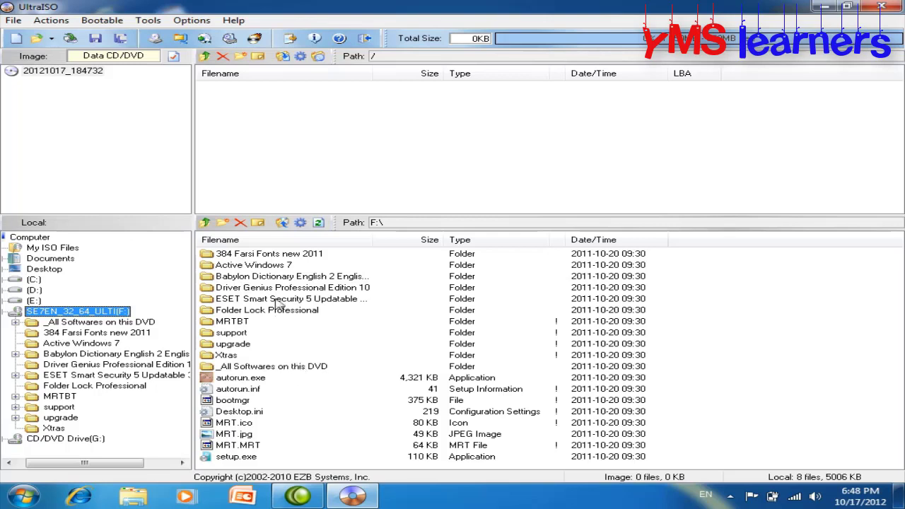
click(282, 224)
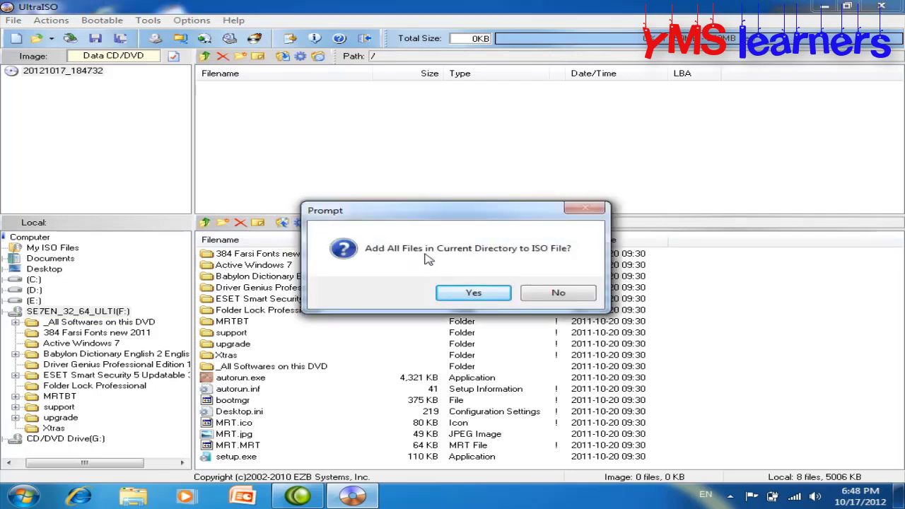
click(474, 297)
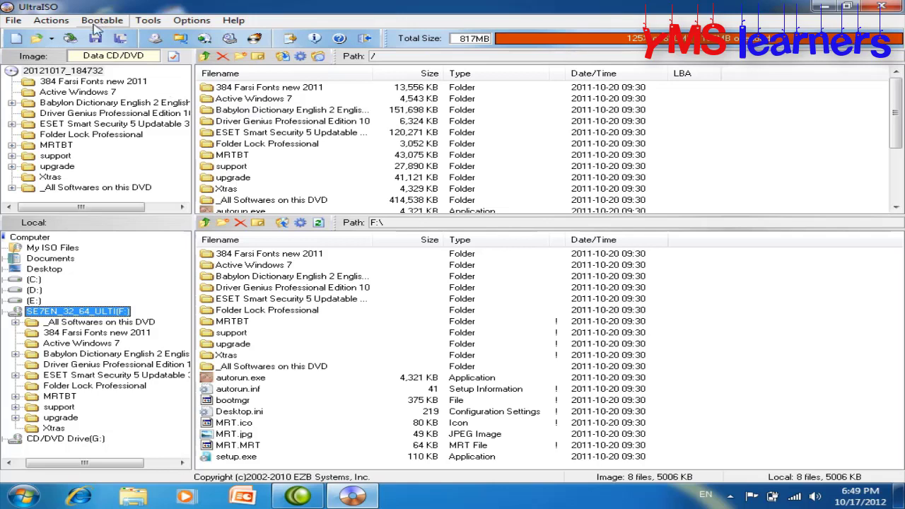
Start saving the image and choose the Desktop as the save location
click(96, 40)
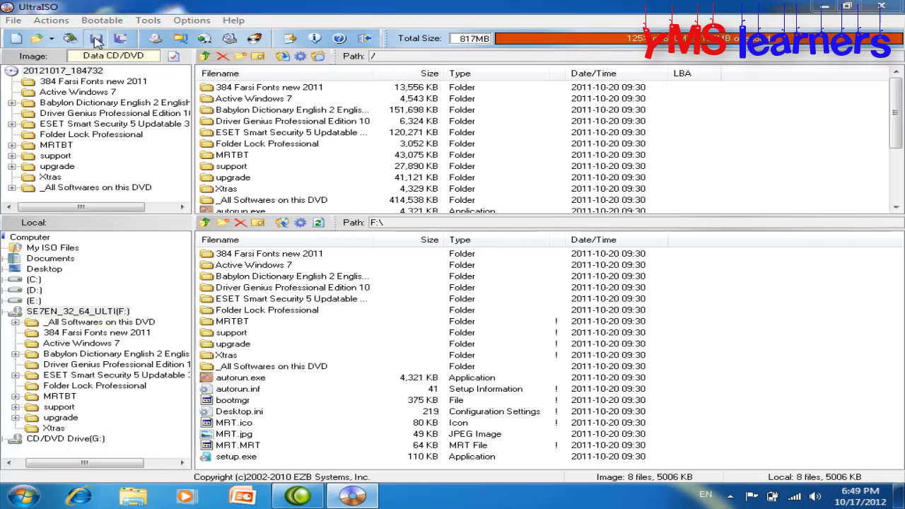
drag(292, 58, 320, 100)
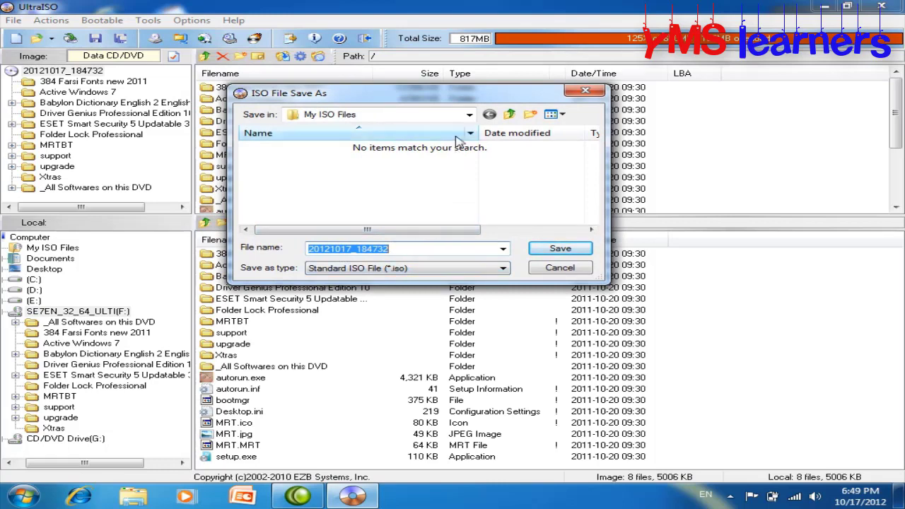
click(469, 115)
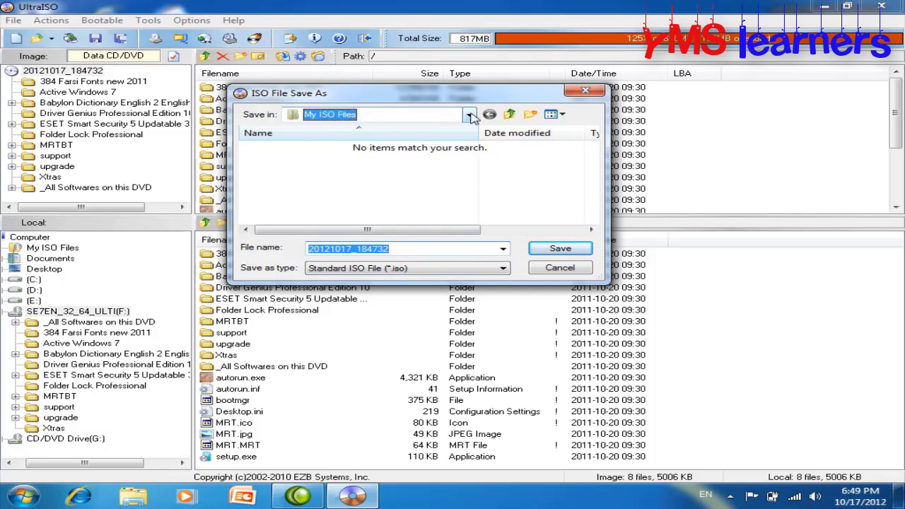
click(470, 115)
click(470, 115)
click(471, 115)
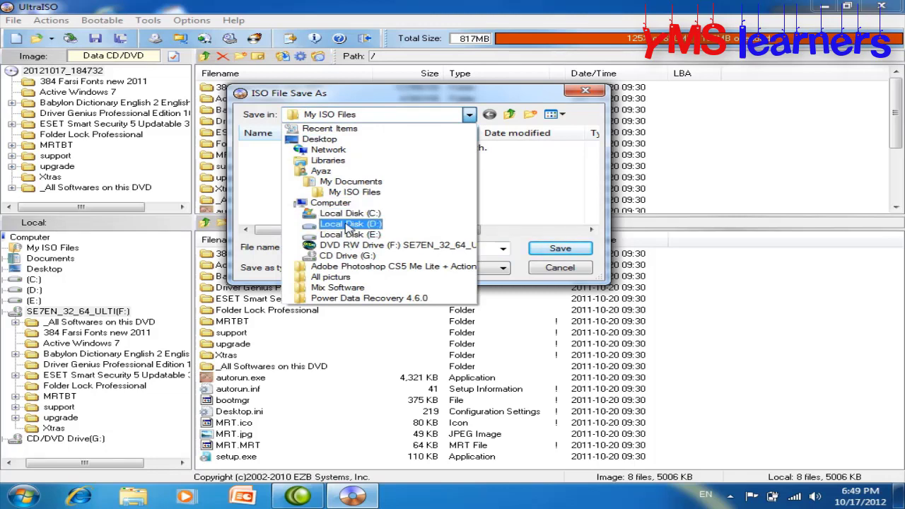
click(321, 139)
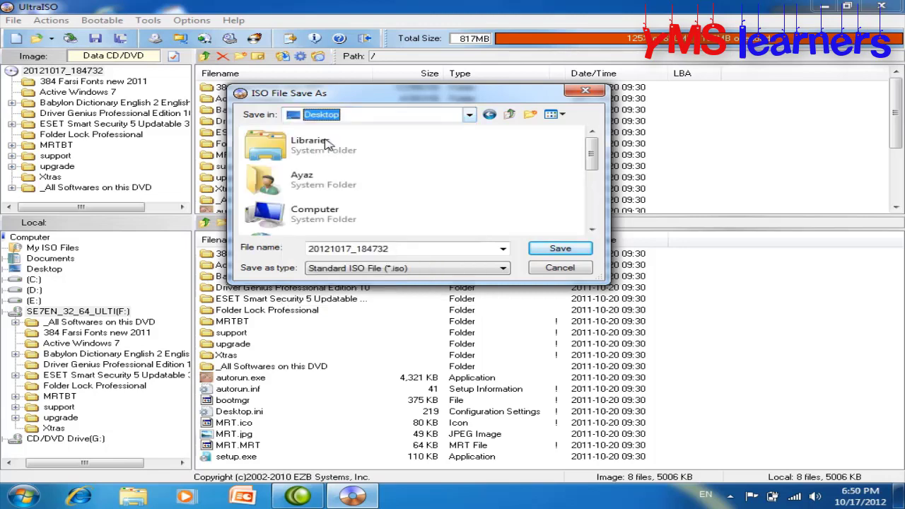
Create a folder named "Windows 7 files" on the Desktop from the save dialog
click(399, 248)
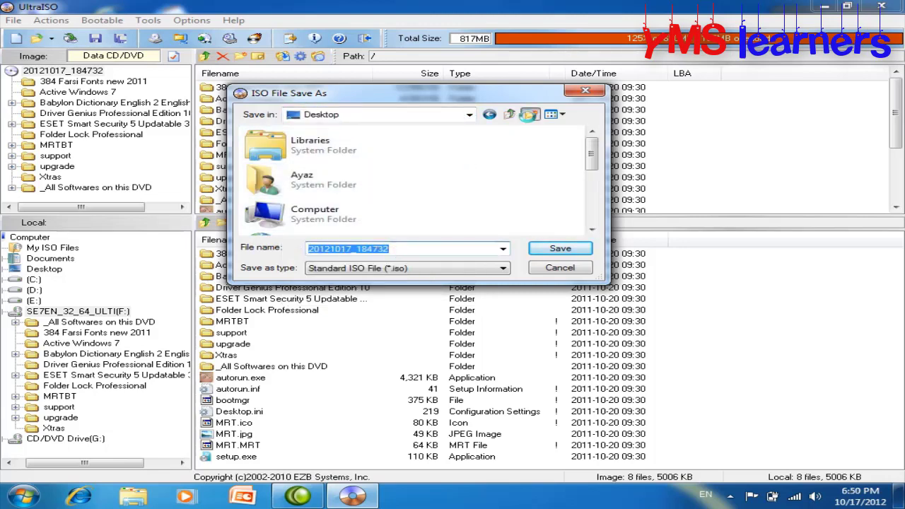
click(529, 114)
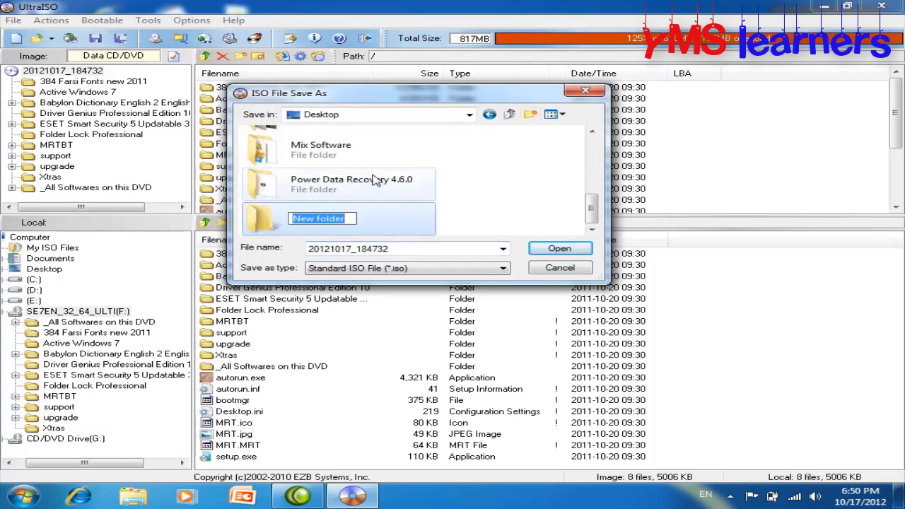
text(Windos)
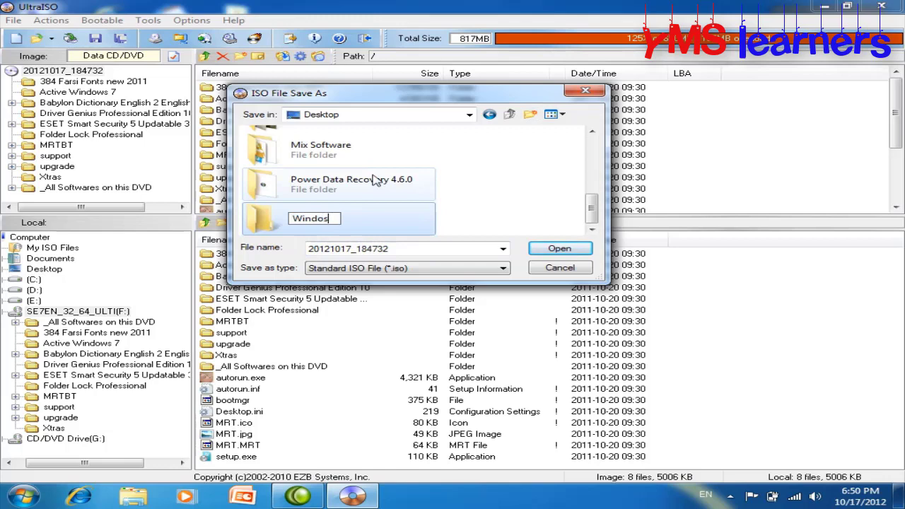
key(BackSpace)
text(ws 7 files)
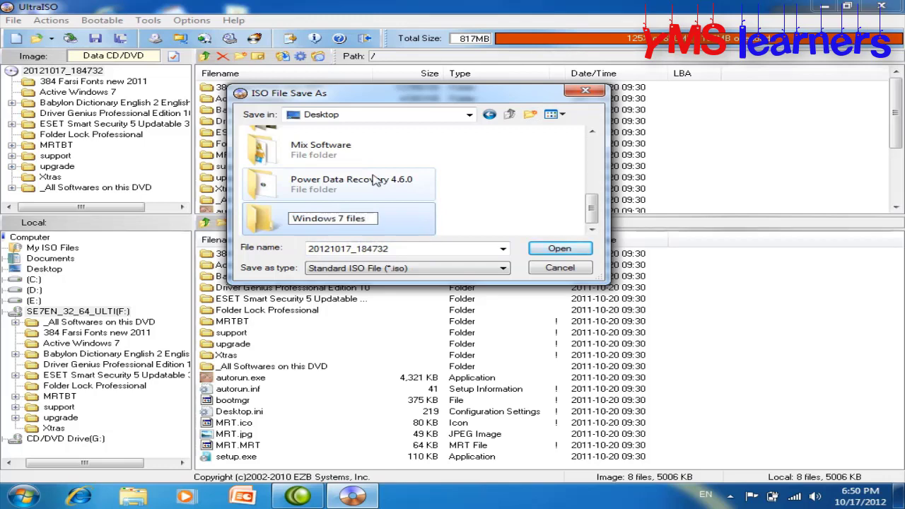
Name the image "Ultimate ISO file" and save it to the Desktop as a Standard ISO File
click(415, 250)
double_click(404, 248)
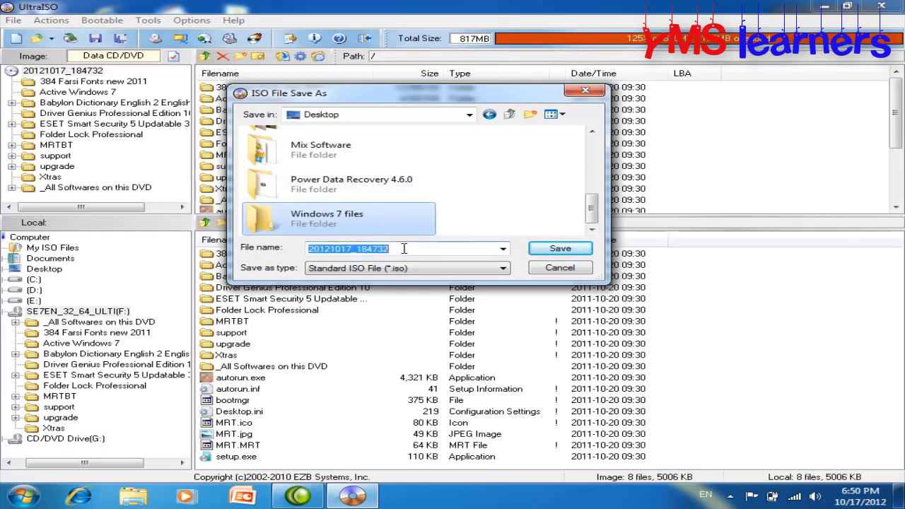
text(Ul)
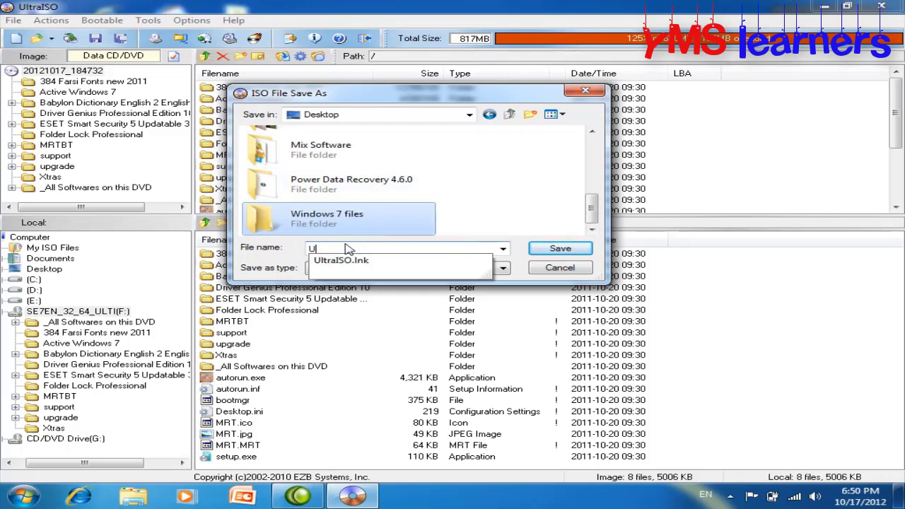
text(timate ISO file)
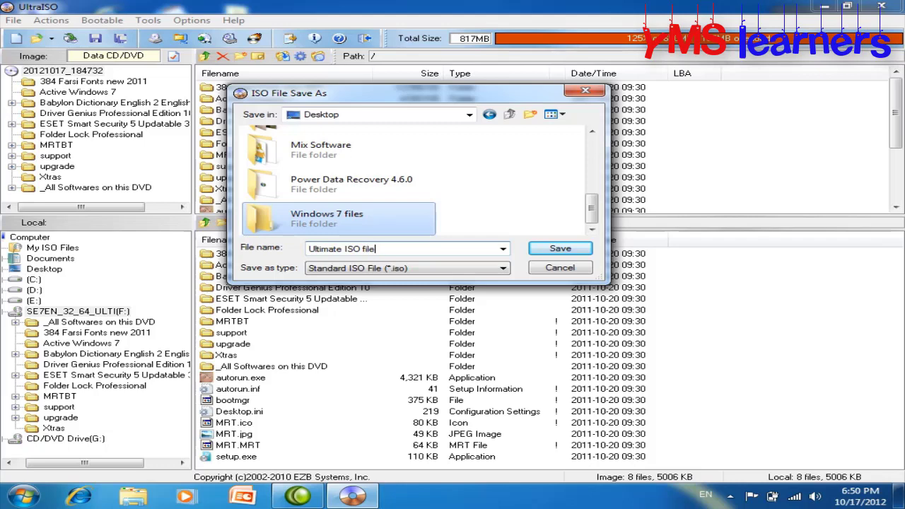
click(560, 249)
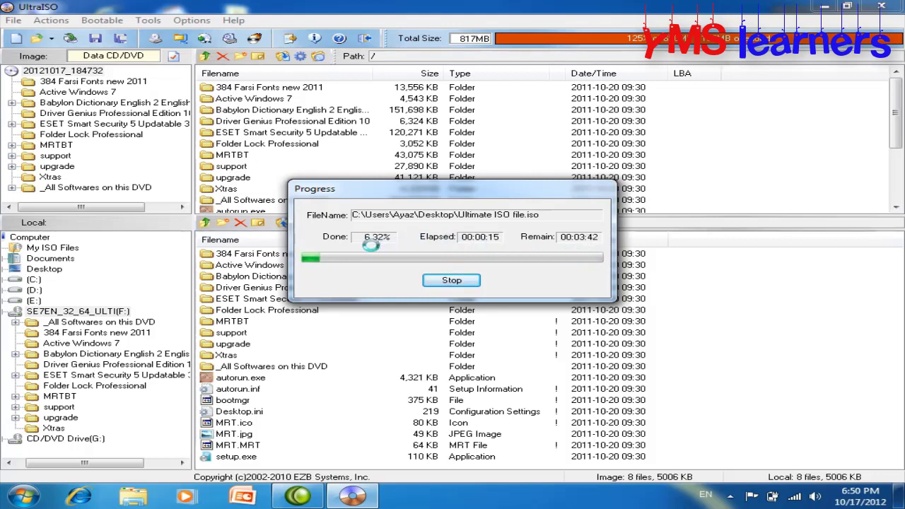
Open the "Windows ISO file" folder on Local Disk (D:) in Windows Explorer while checking UltraISO's save progress
click(826, 7)
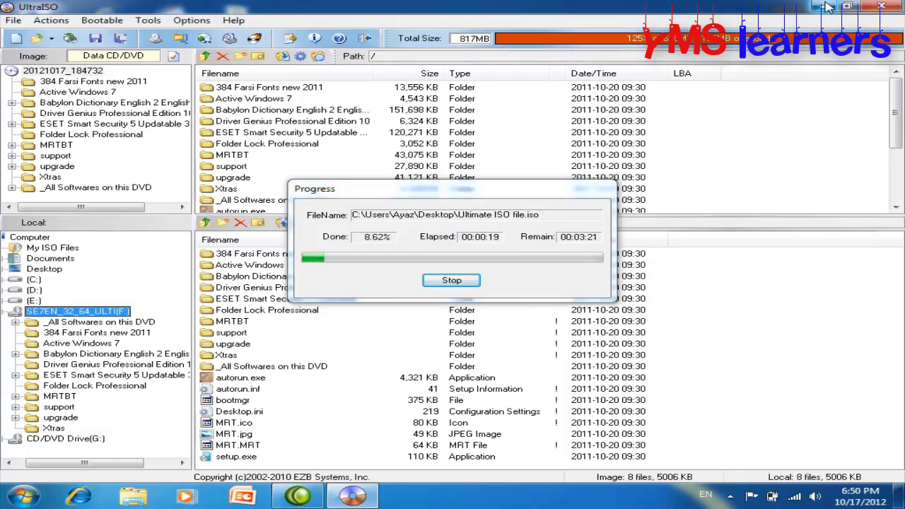
click(24, 496)
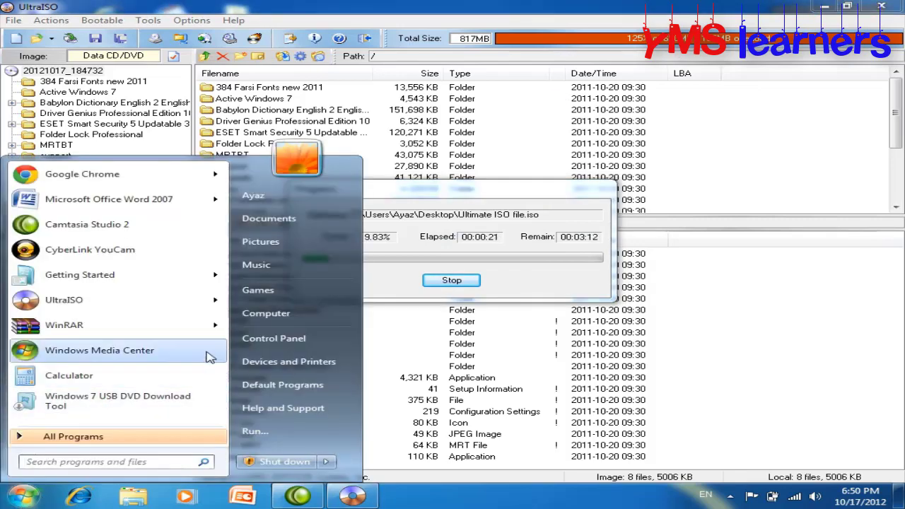
click(265, 314)
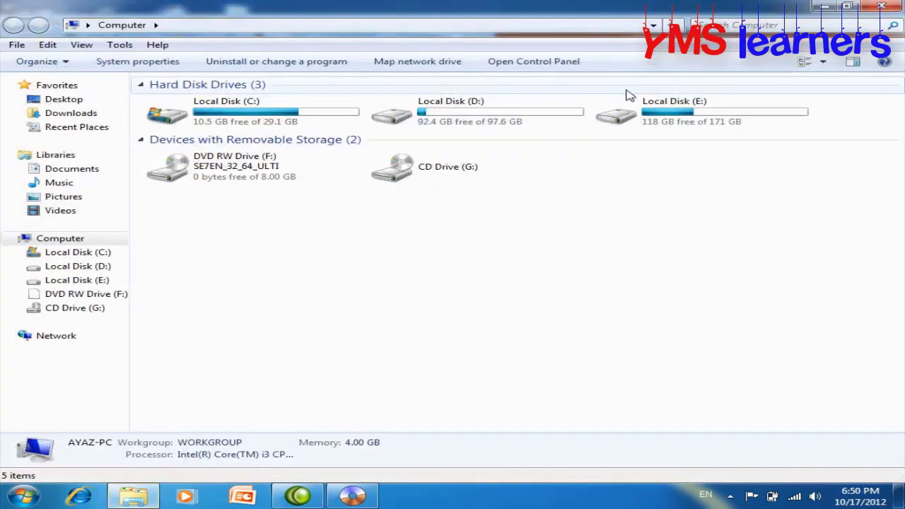
double_click(528, 109)
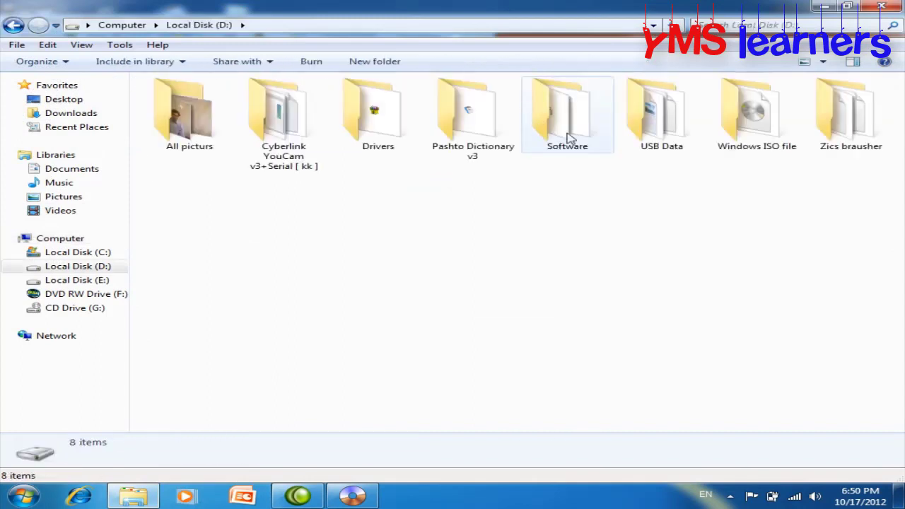
double_click(750, 139)
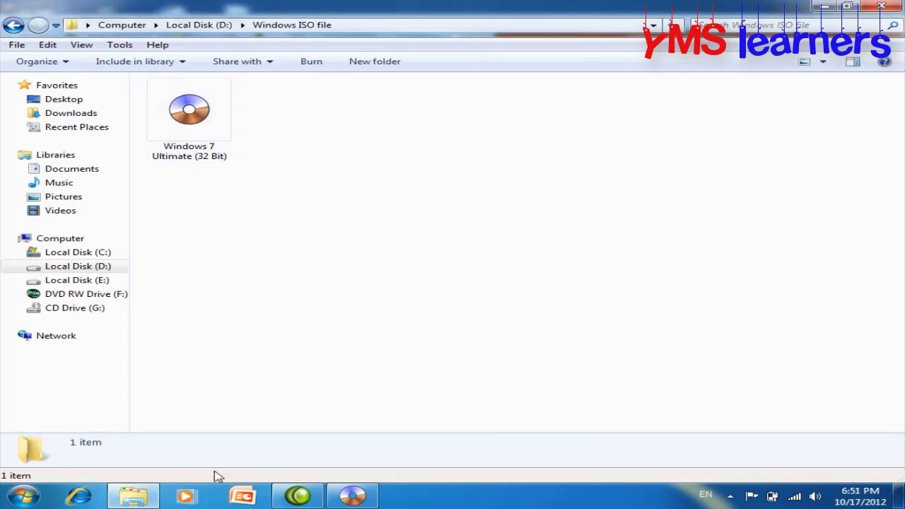
click(352, 497)
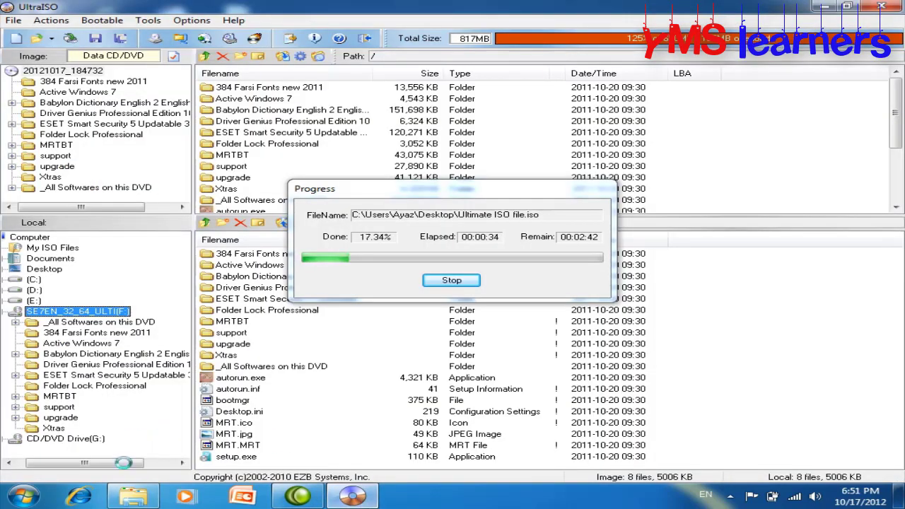
click(126, 499)
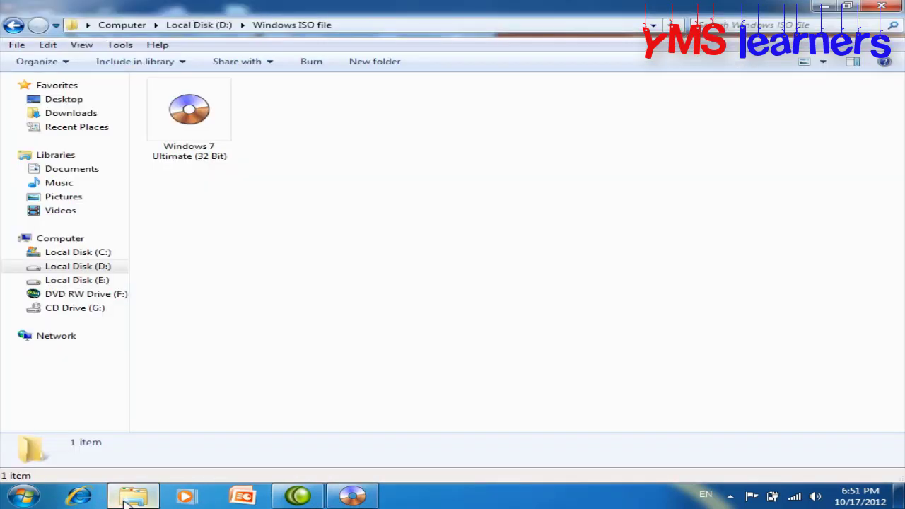
Examine the file type, location and size in the properties of the Windows 7 Ultimate (32 Bit) image
click(198, 138)
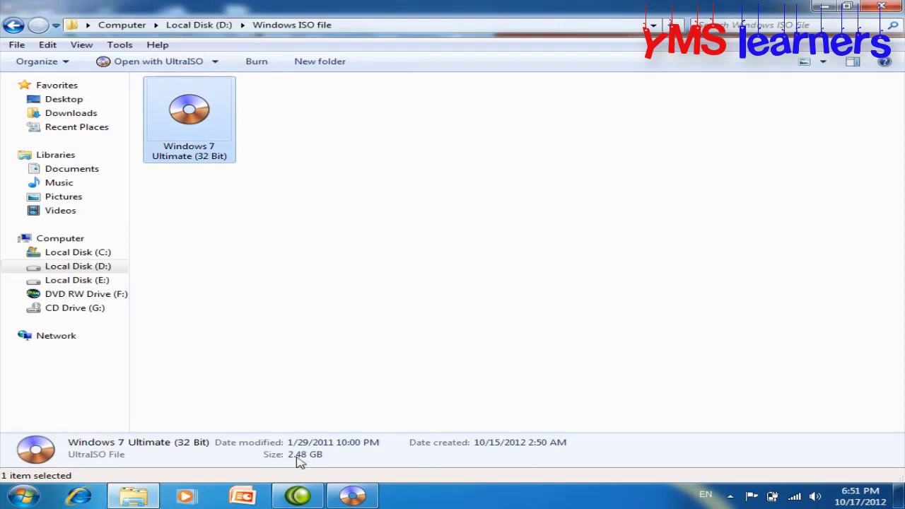
right_click(193, 132)
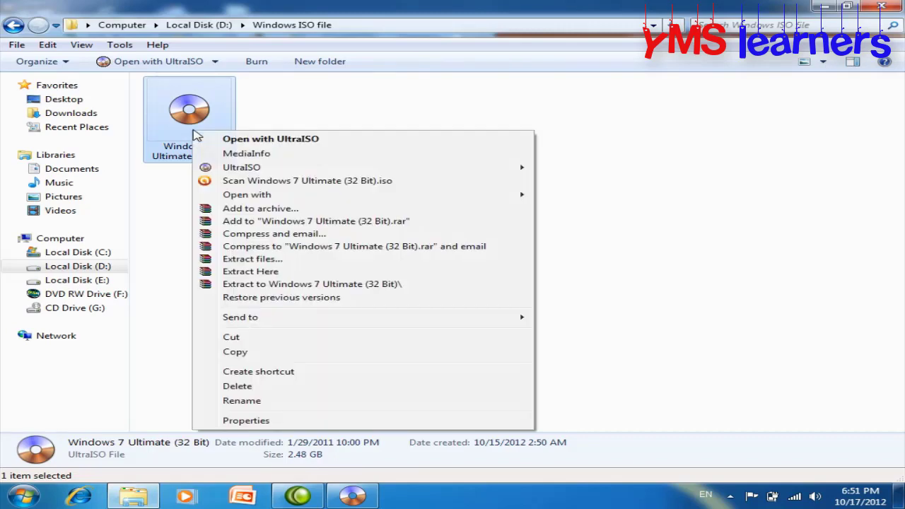
click(247, 420)
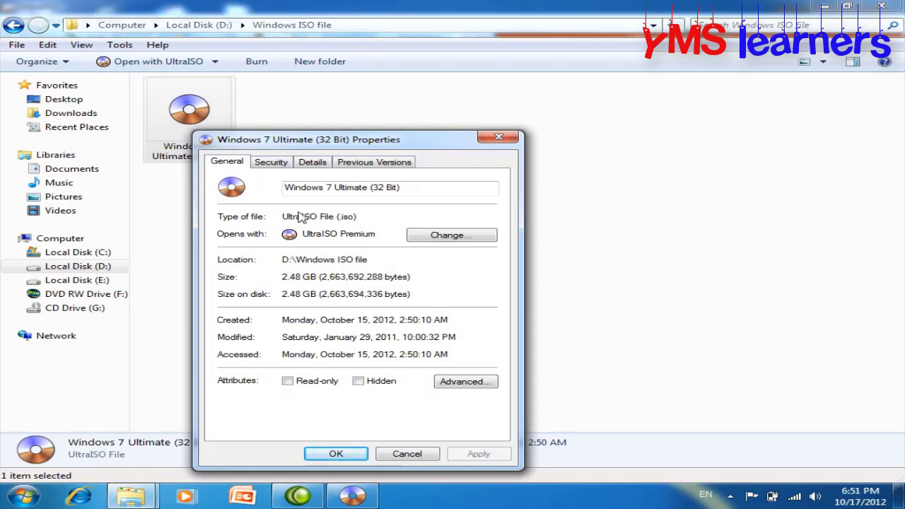
click(409, 453)
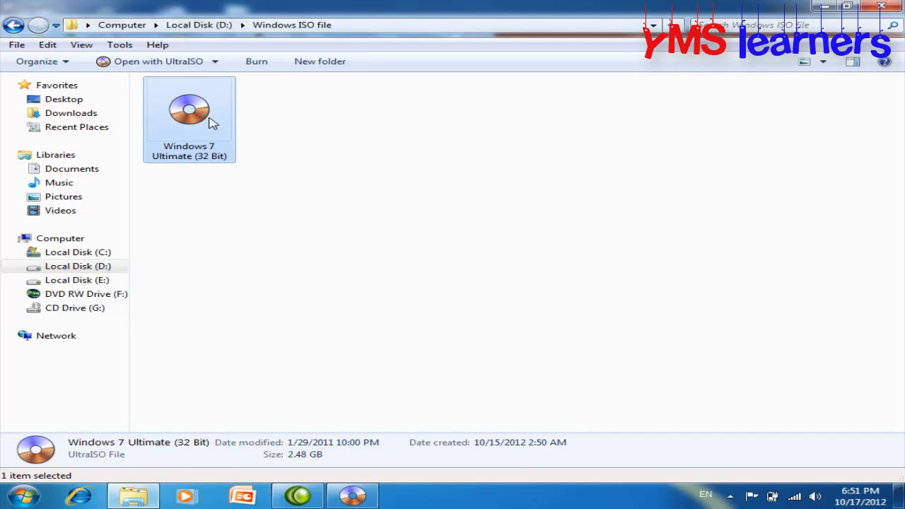
Switch to UltraISO to check the progress of the Ultimate ISO file being written
click(353, 496)
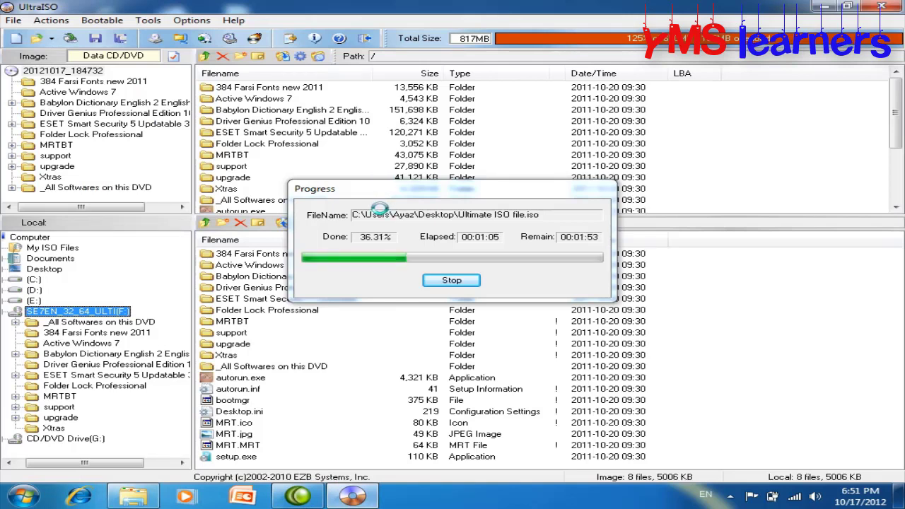
click(154, 499)
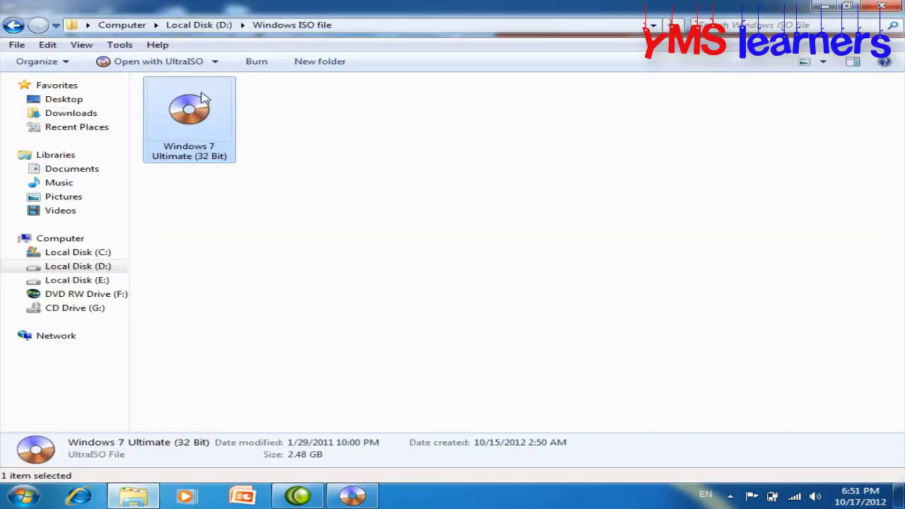
click(352, 497)
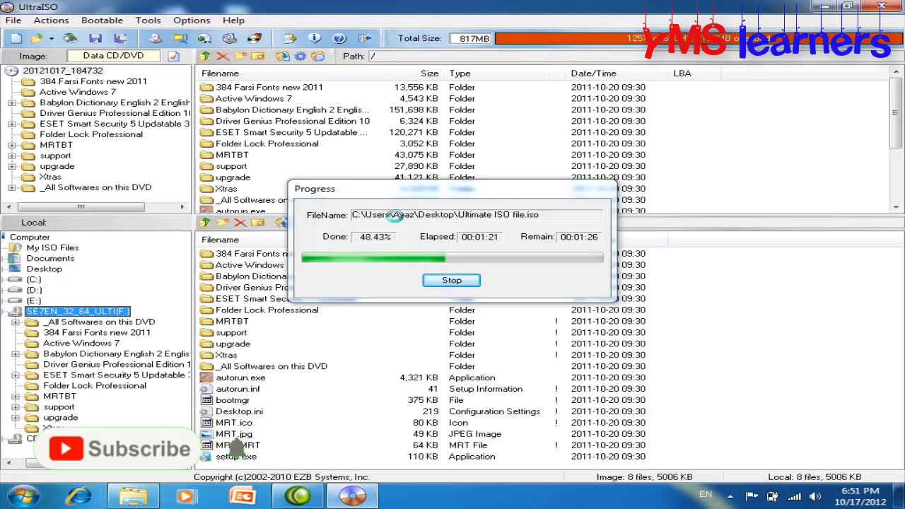
Stop writing the Ultimate ISO file, exit UltraISO without saving, and close the Windows ISO file folder
click(453, 281)
click(477, 292)
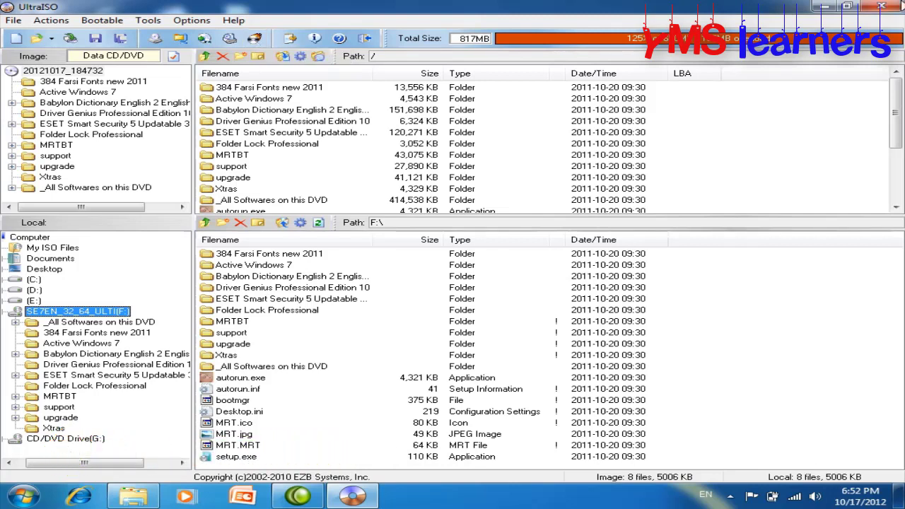
click(890, 6)
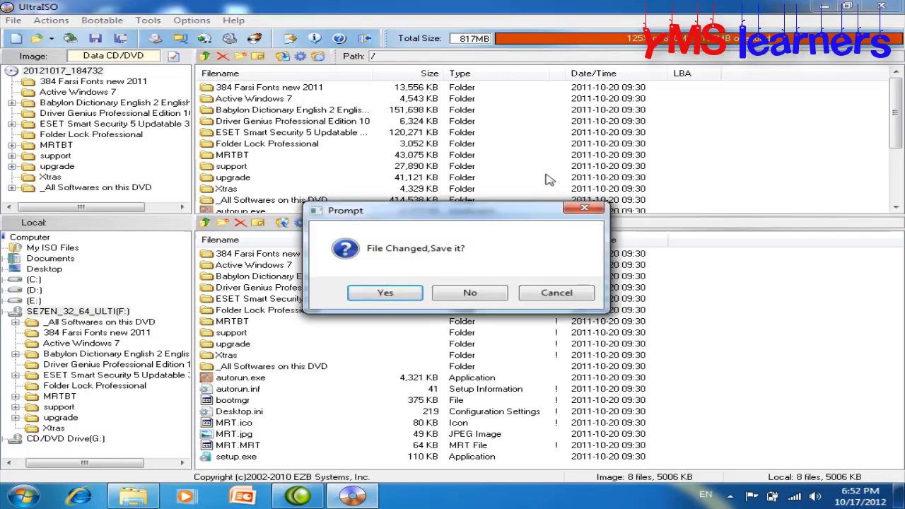
click(469, 293)
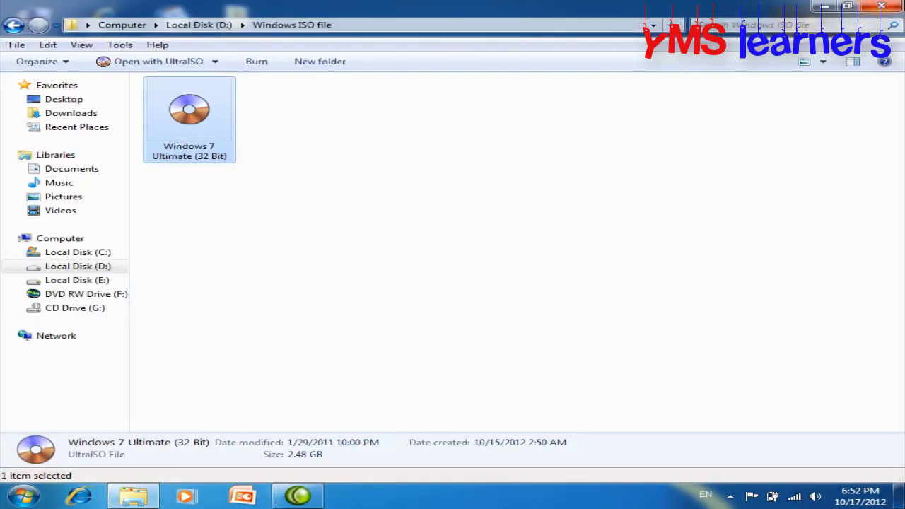
click(881, 6)
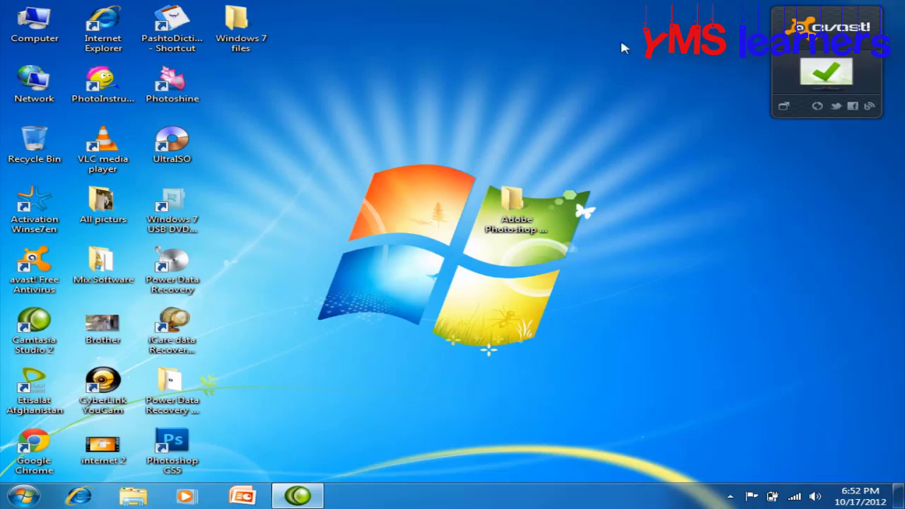
Move the Adobe Photoshop folder next to the Power Data Recovery folder and refresh the desktop
right_click(574, 35)
click(638, 79)
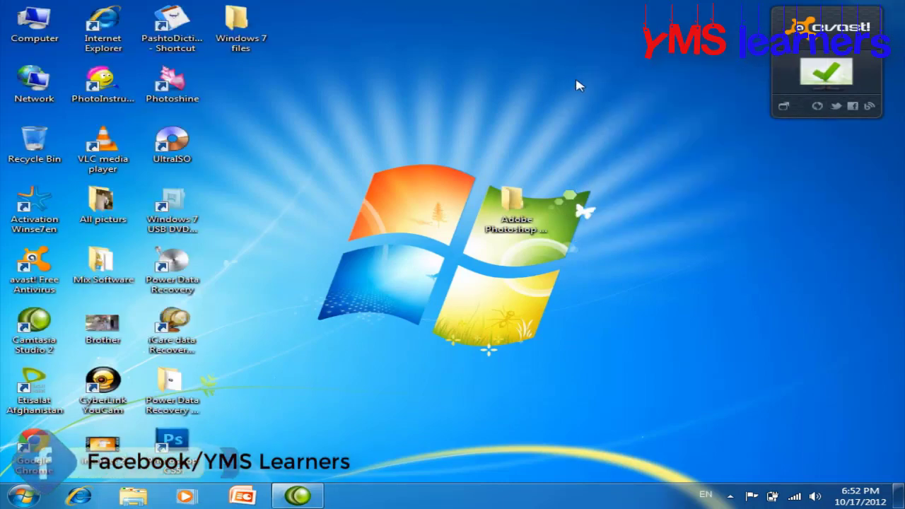
right_click(574, 75)
click(637, 117)
drag(519, 206, 263, 412)
right_click(353, 376)
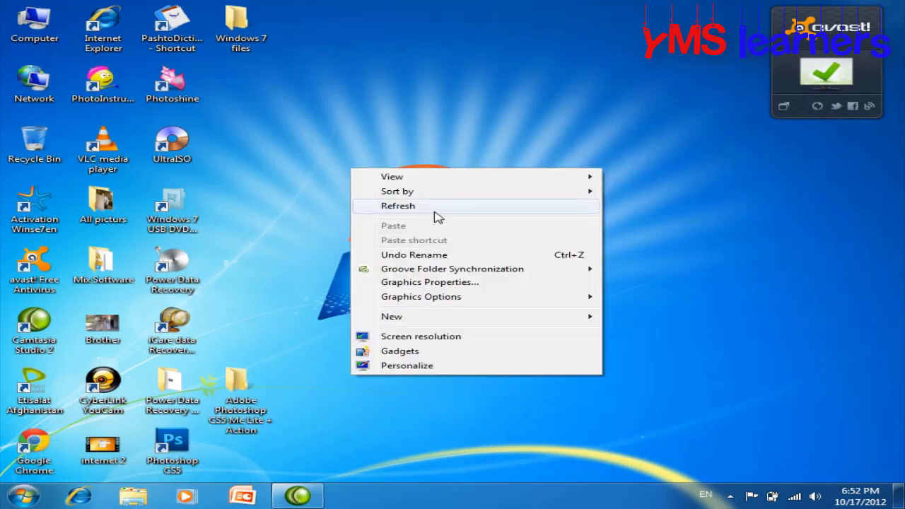
click(434, 207)
right_click(433, 205)
click(483, 242)
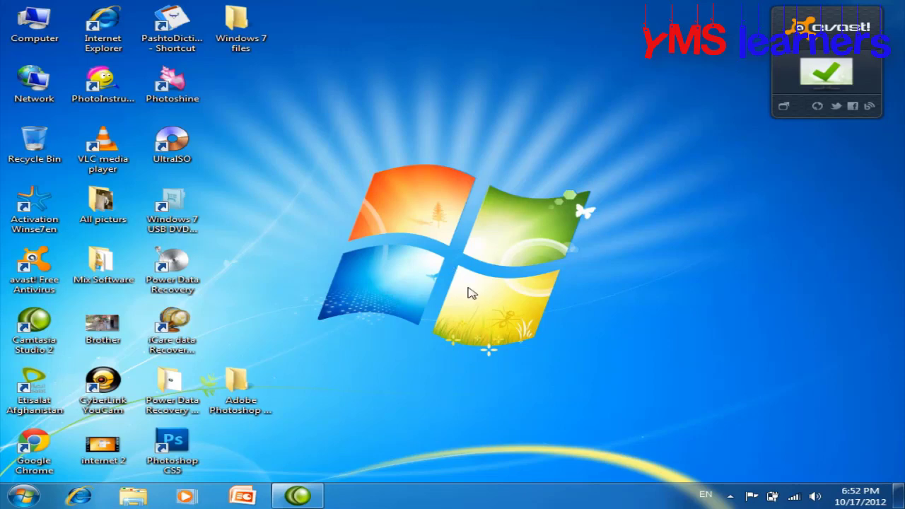
click(24, 500)
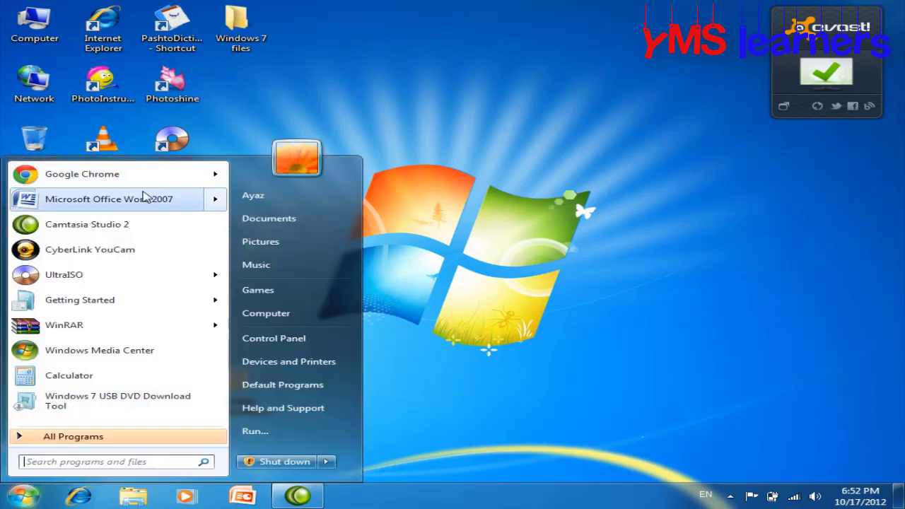
mouse_move(145, 198)
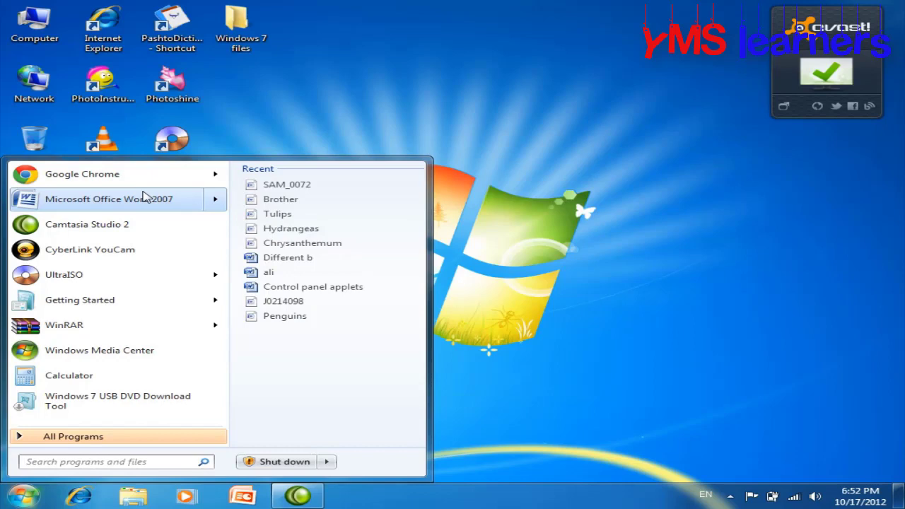
click(304, 300)
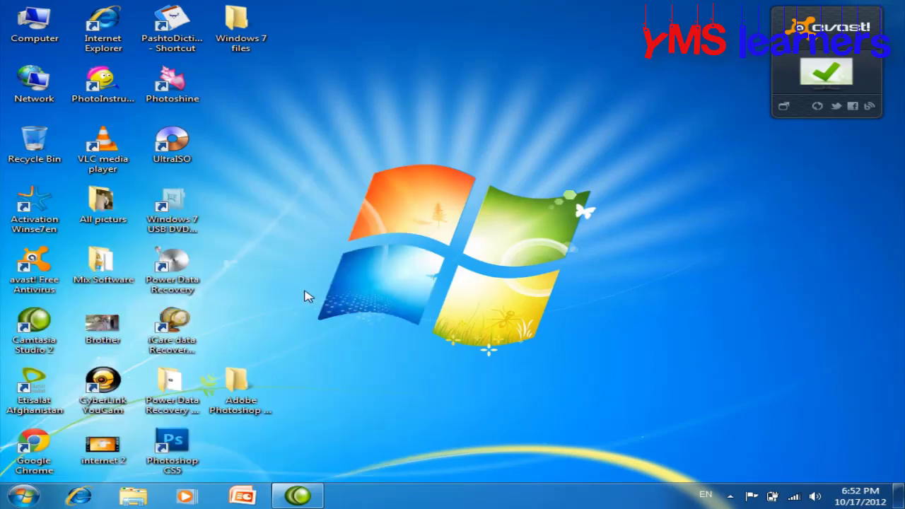
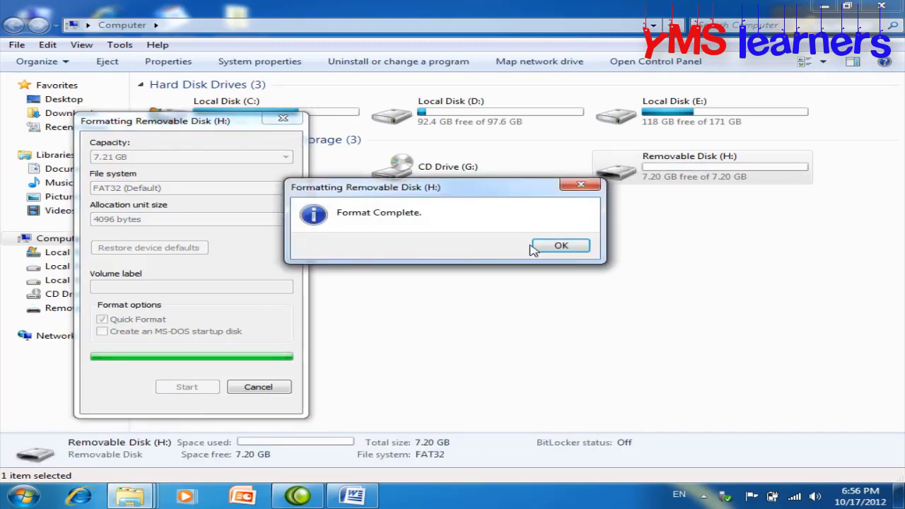
Dismiss the format dialogs for Removable Disk (H:) and close the Computer window
click(532, 247)
click(269, 388)
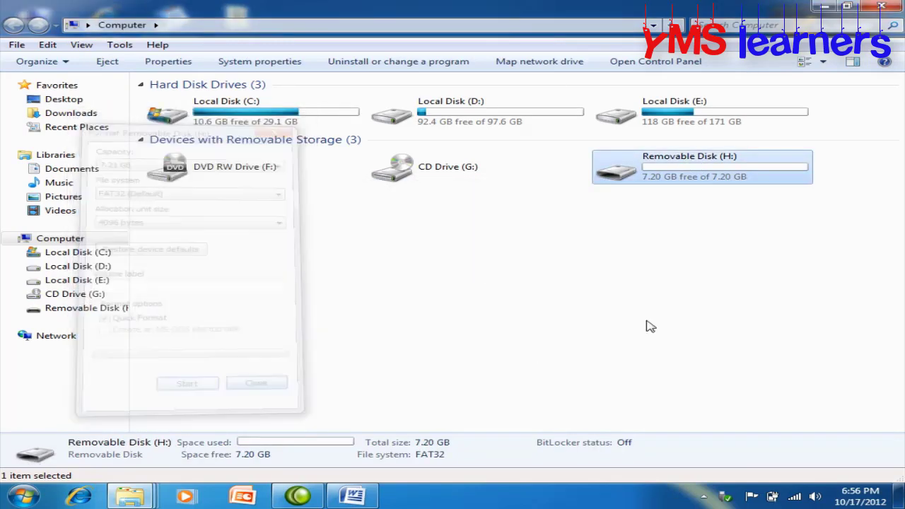
click(881, 6)
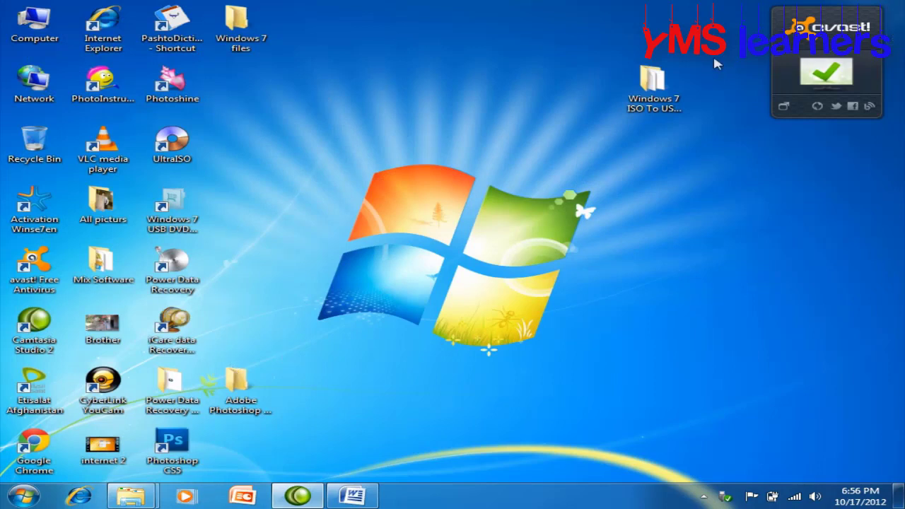
Open the Windows 7 ISO To USB - Flash Tool folder on the desktop and run its setup application
drag(631, 86, 378, 95)
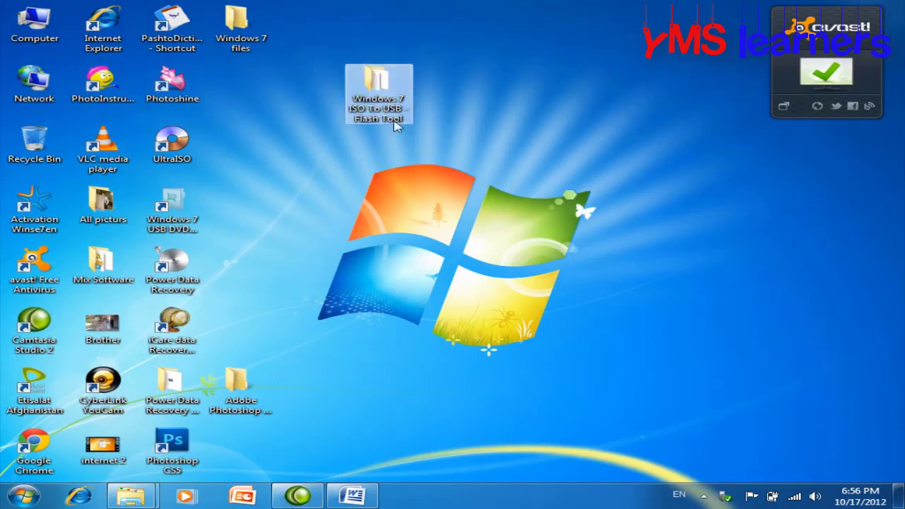
double_click(394, 89)
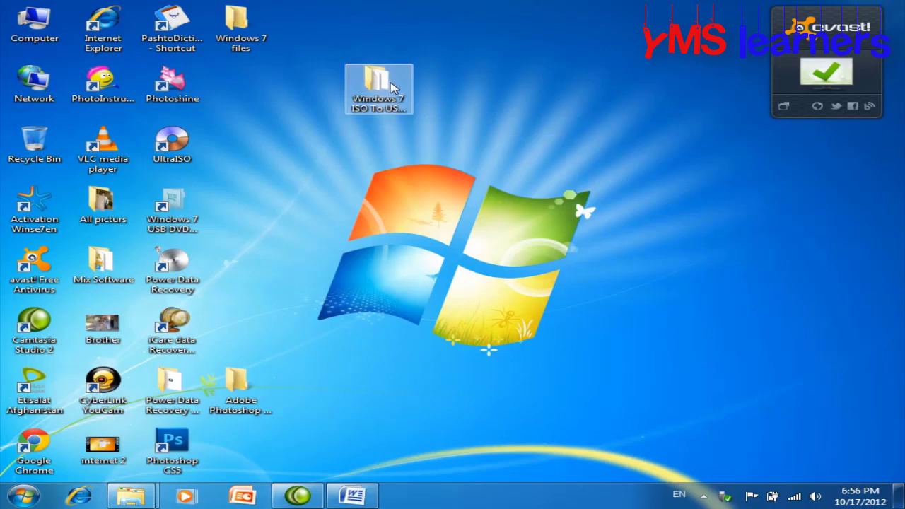
right_click(286, 125)
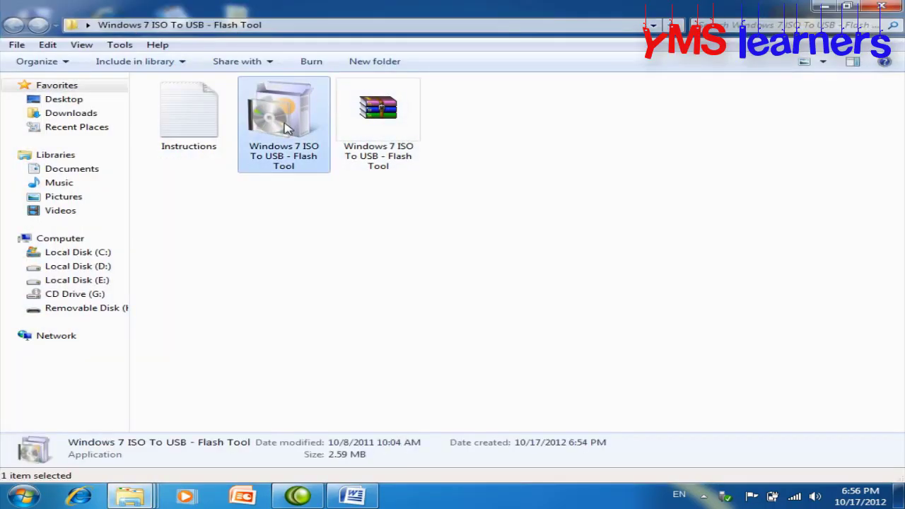
click(339, 129)
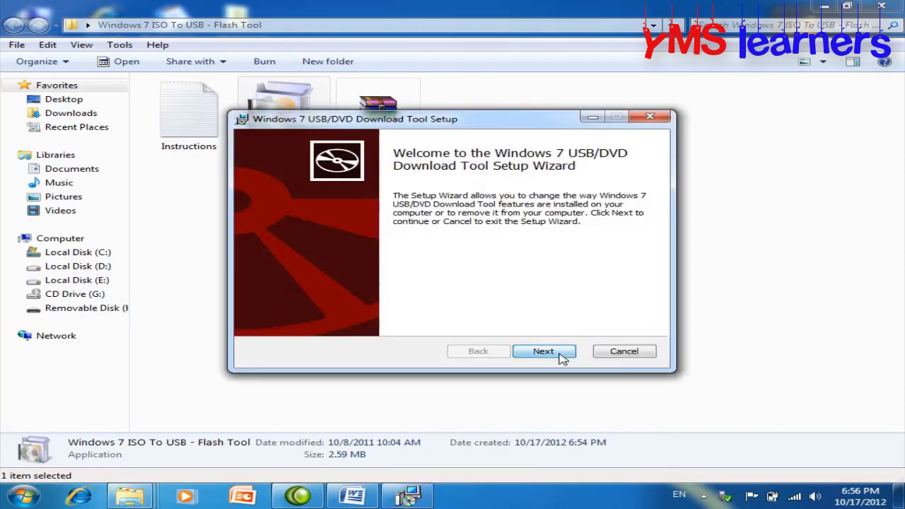
Repair the Windows 7 USB/DVD Download Tool installation, finish the setup wizard, and close the installer's folder
click(541, 352)
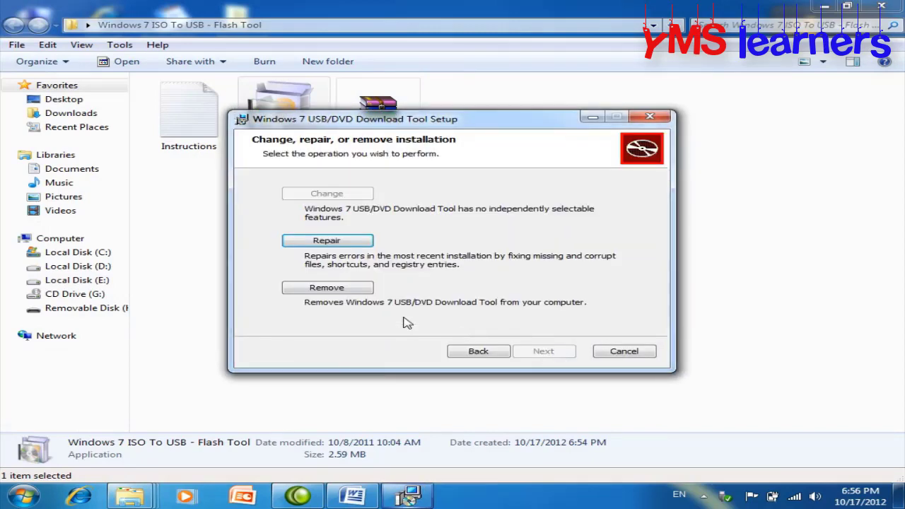
click(351, 241)
click(542, 352)
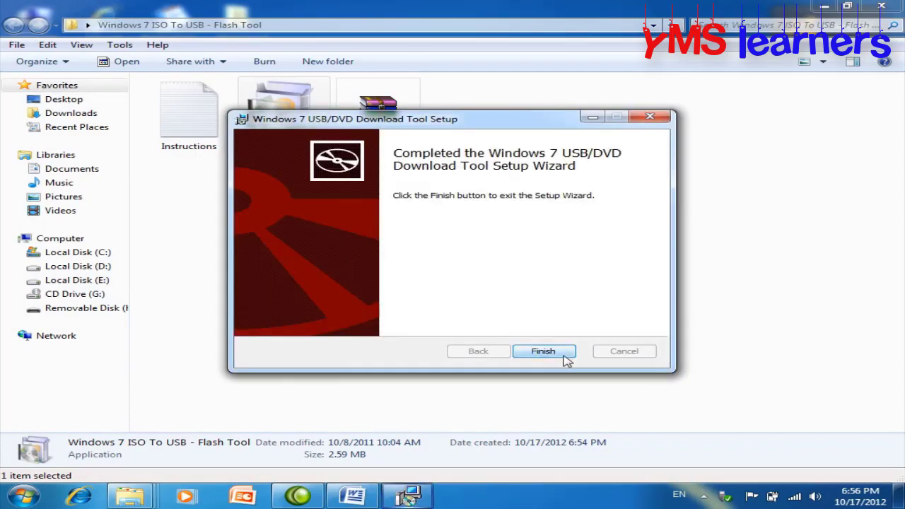
click(543, 351)
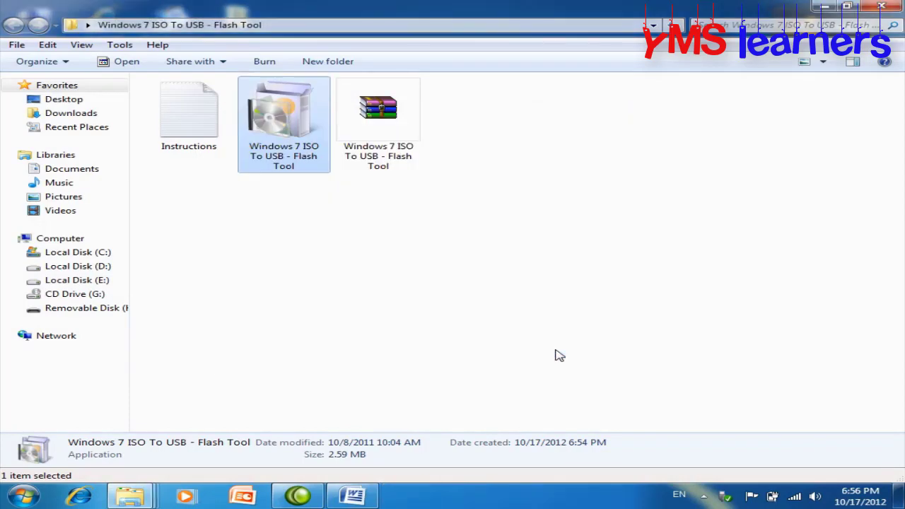
click(881, 6)
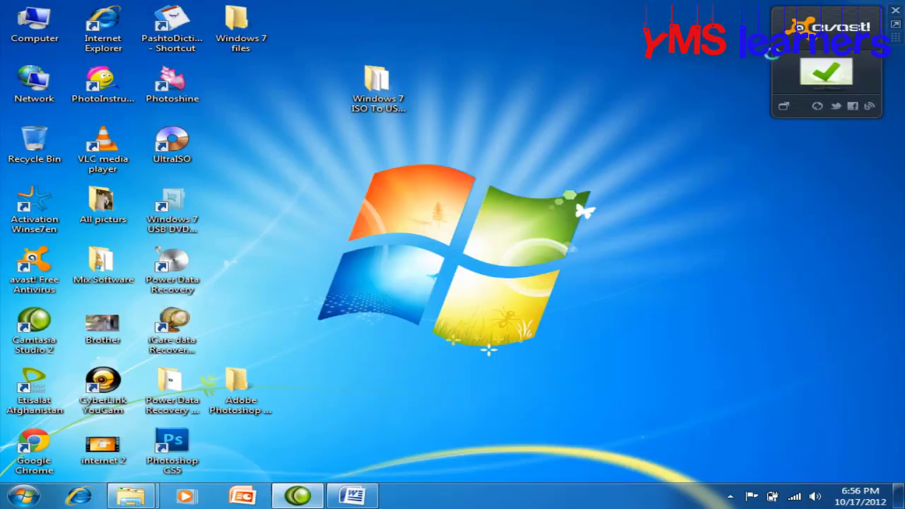
Refresh the desktop and launch the Windows 7 USB/DVD Download Tool from its desktop shortcut
right_click(617, 110)
click(657, 147)
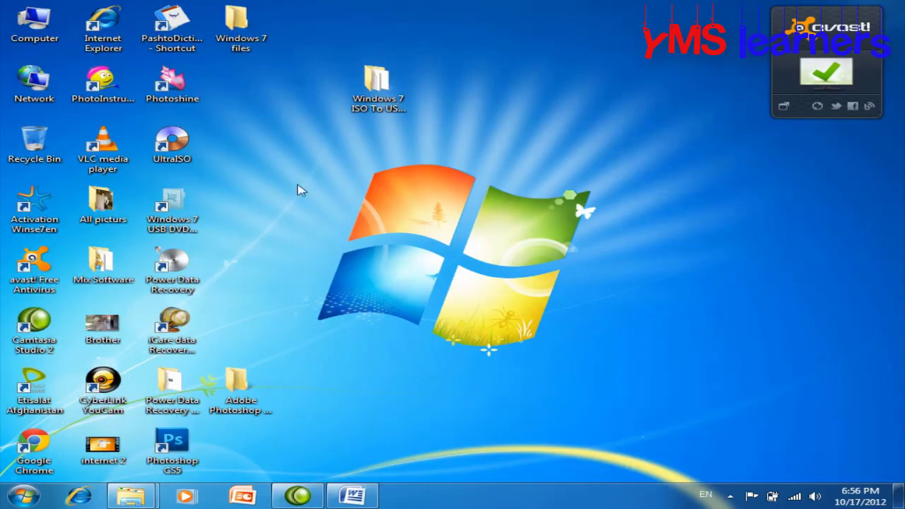
click(177, 225)
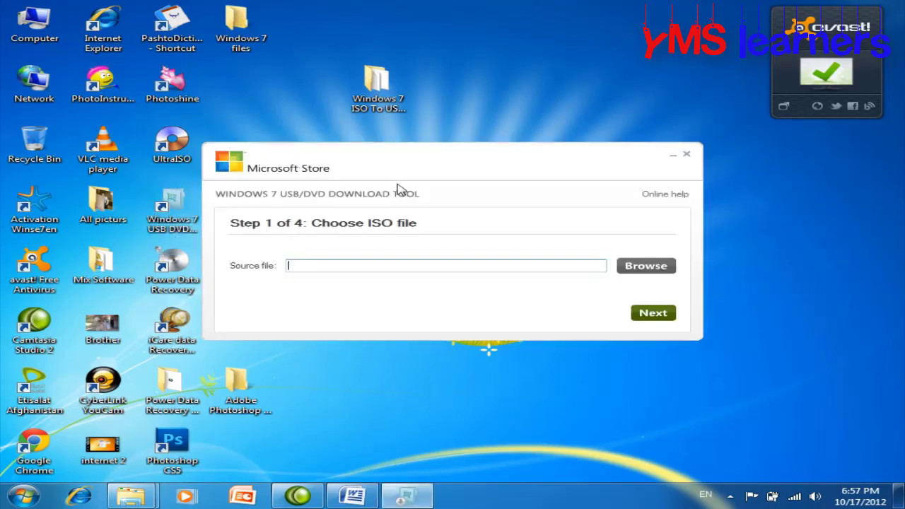
drag(428, 161, 434, 147)
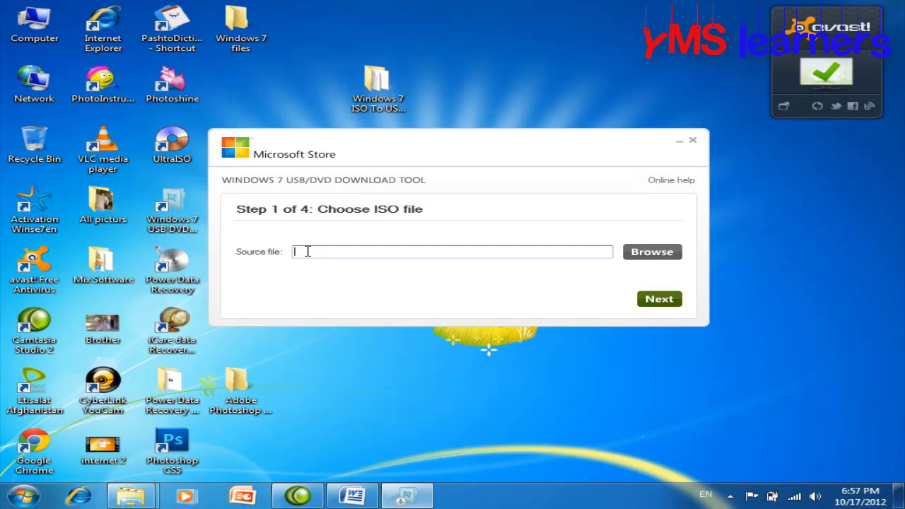
Choose Windows 7 Ultimate (32 Bit) from the Windows ISO file folder on Local Disk (D:) as the source file
click(636, 254)
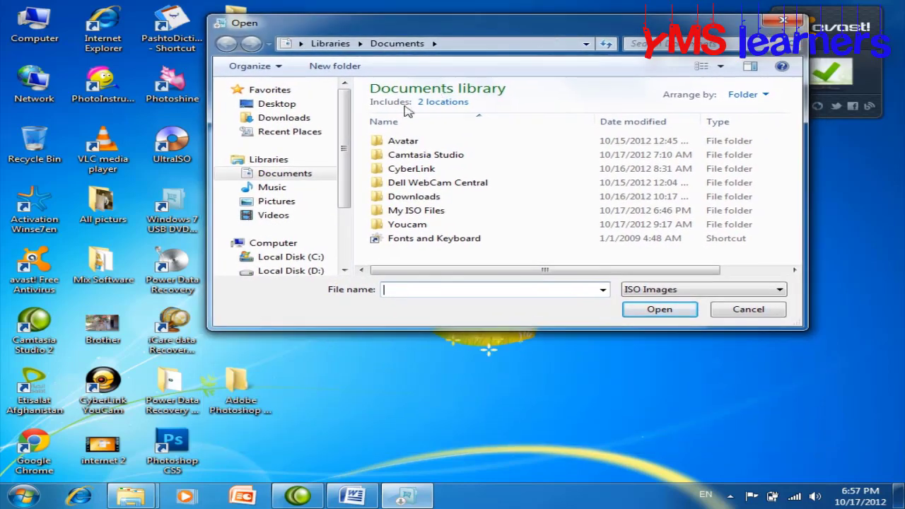
drag(343, 151, 344, 167)
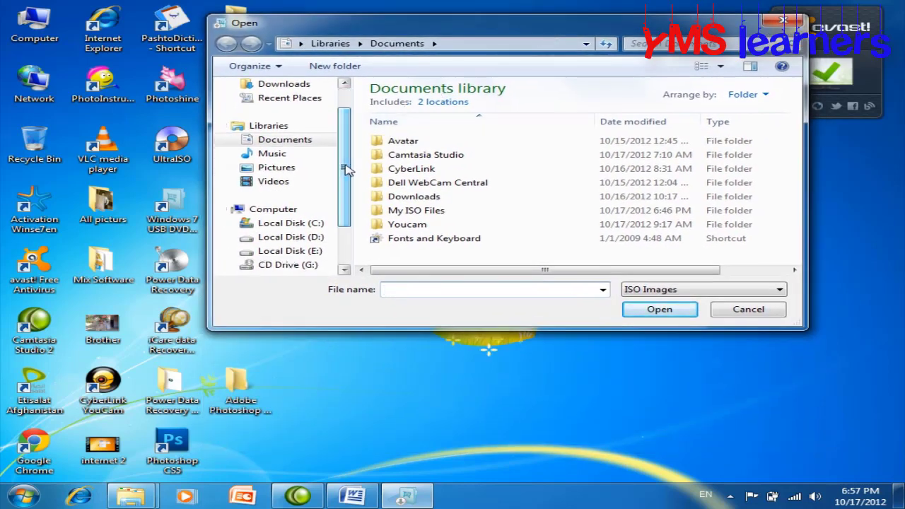
click(287, 240)
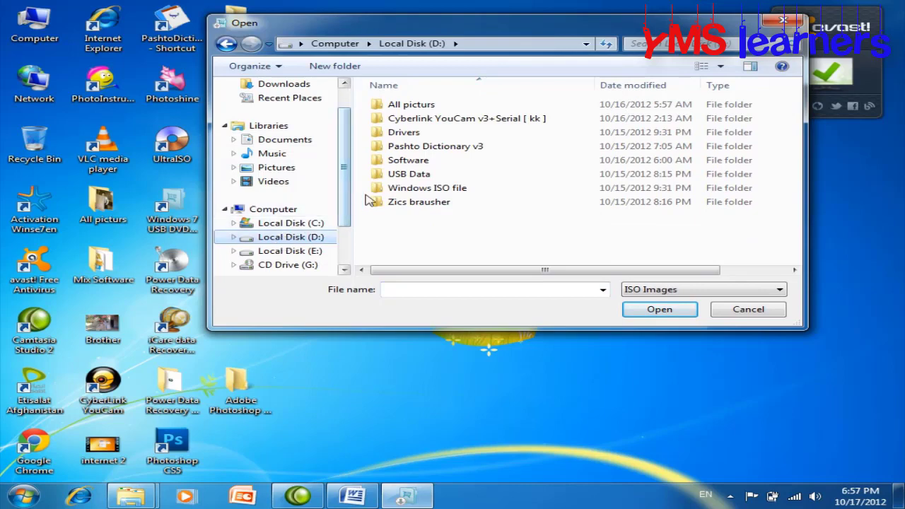
double_click(438, 191)
click(434, 108)
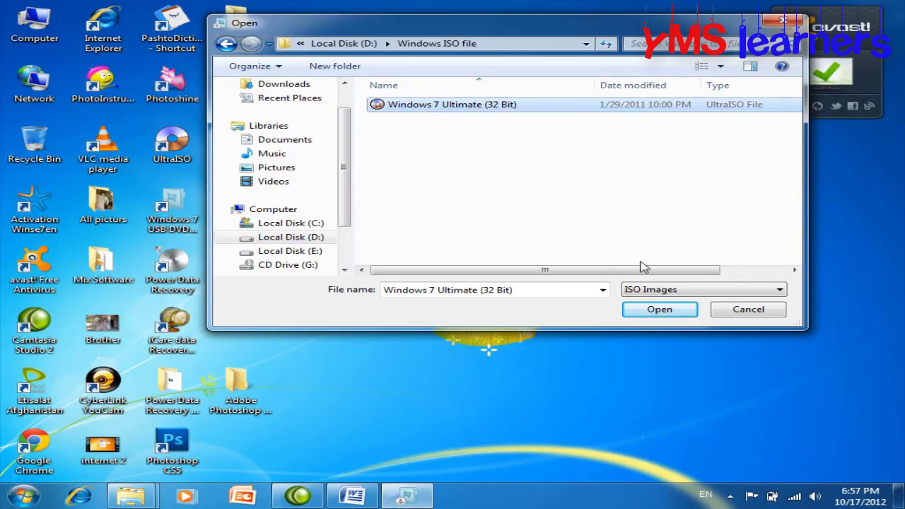
click(657, 311)
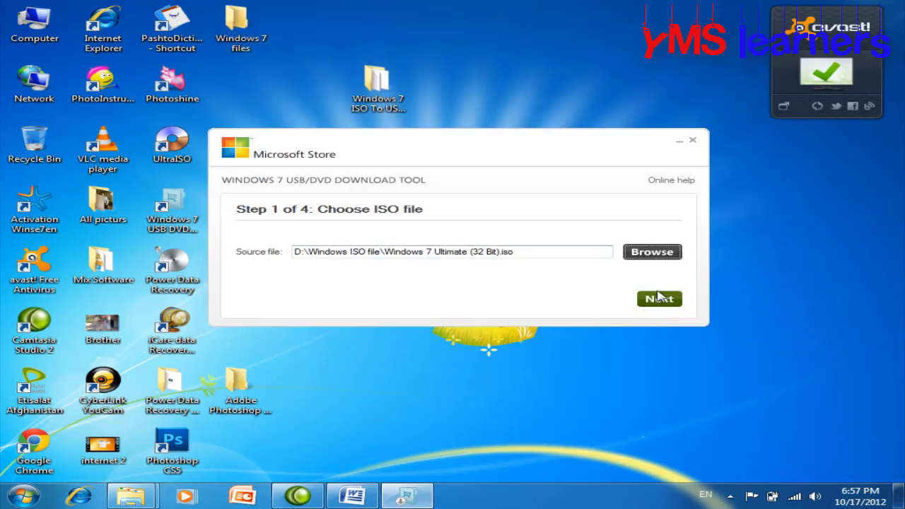
Continue with USB device as the media type, begin copying to removable disk H:, and minimize the tool
click(659, 300)
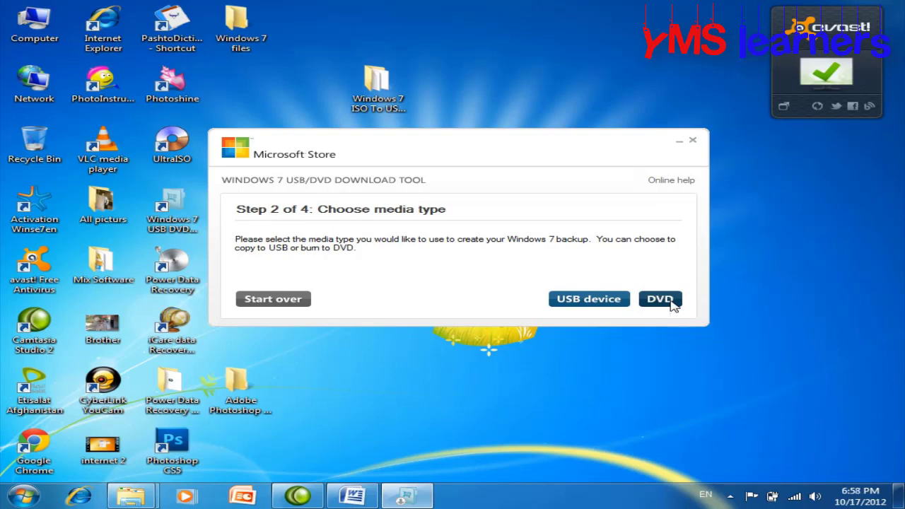
click(593, 300)
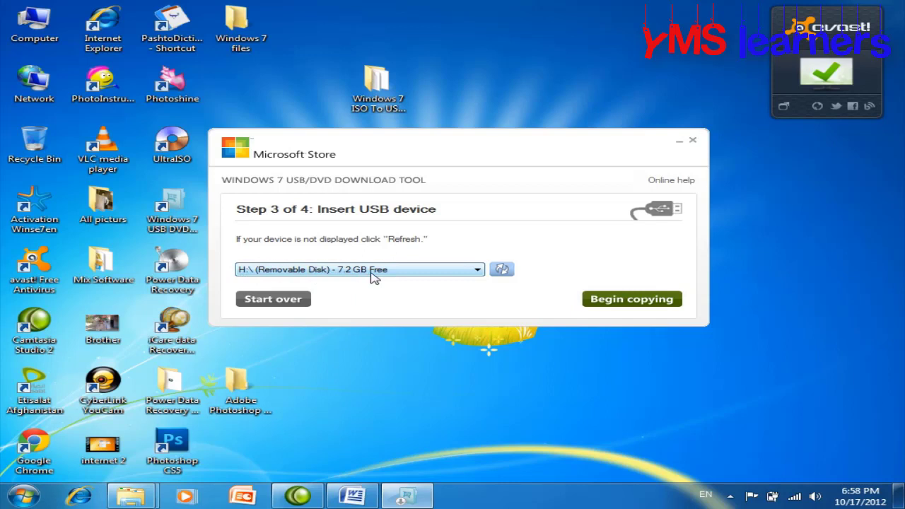
click(642, 299)
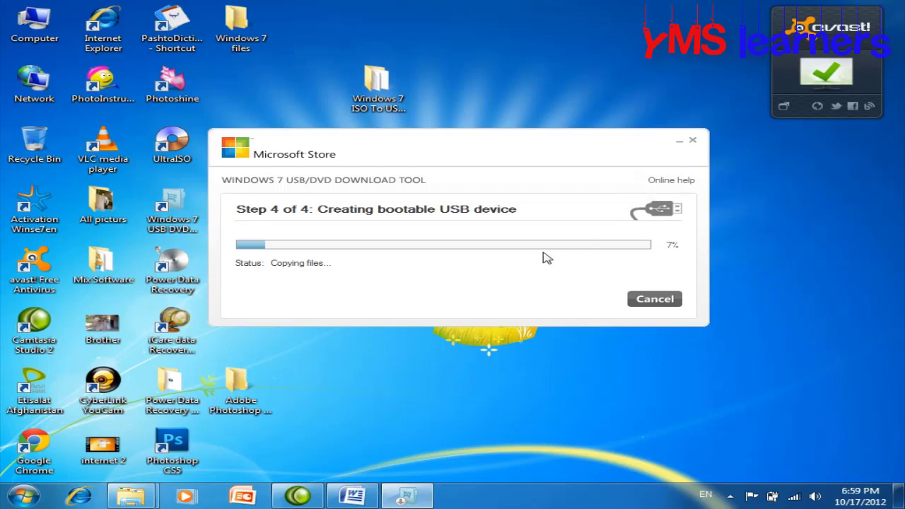
click(679, 140)
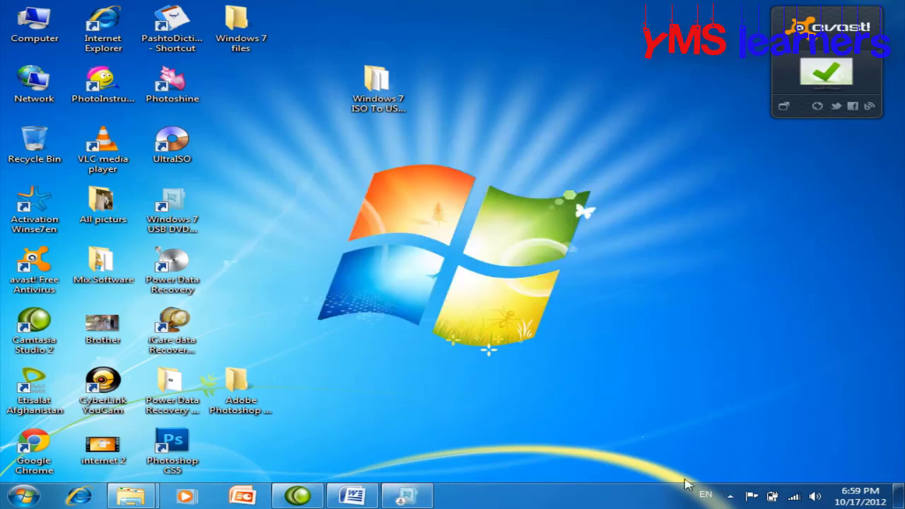
click(730, 495)
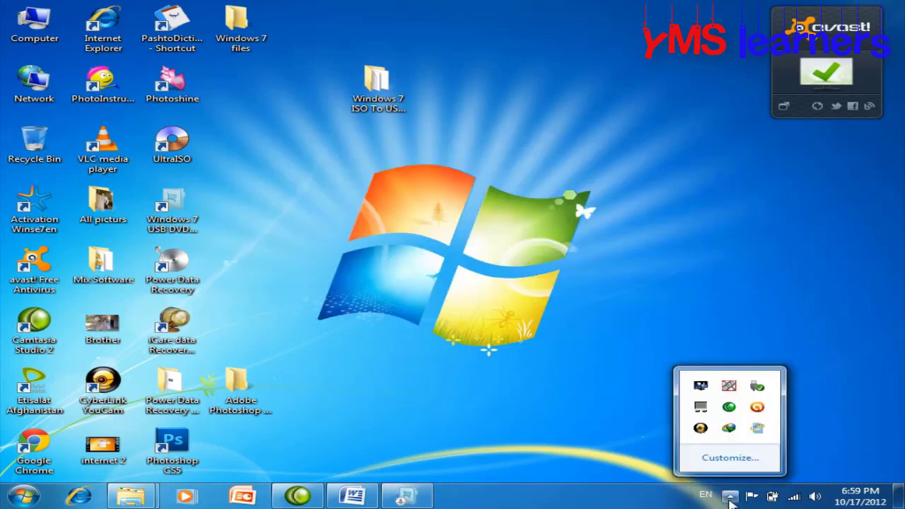
right_click(736, 410)
click(665, 317)
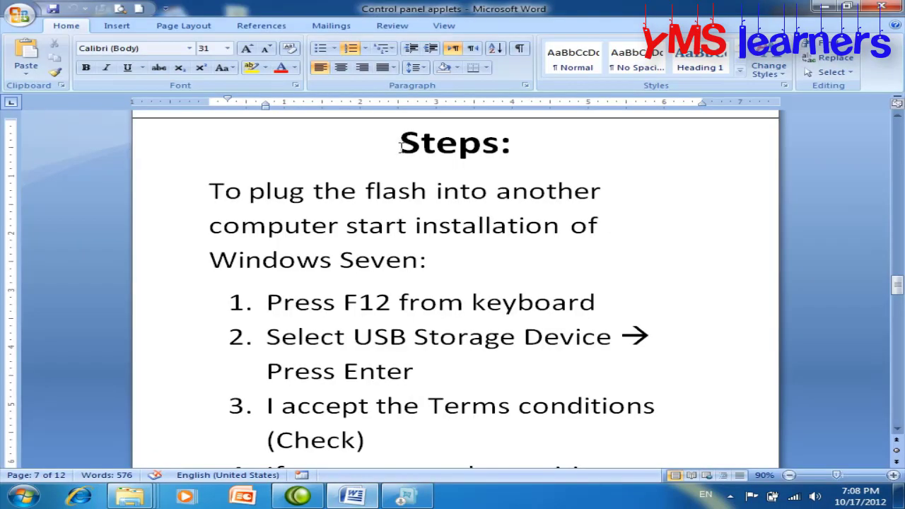
Switch to the Windows 7 USB/DVD Download Tool to check its copying progress, and minimize it again
click(400, 499)
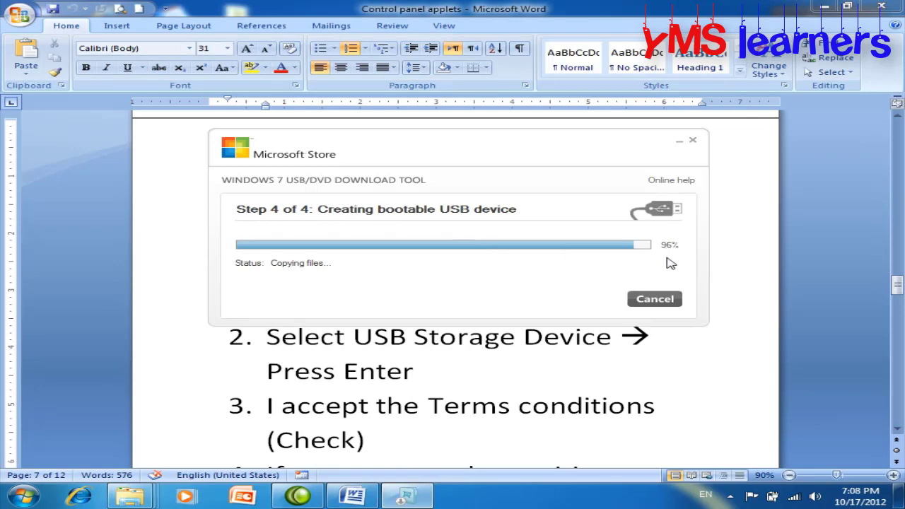
click(684, 145)
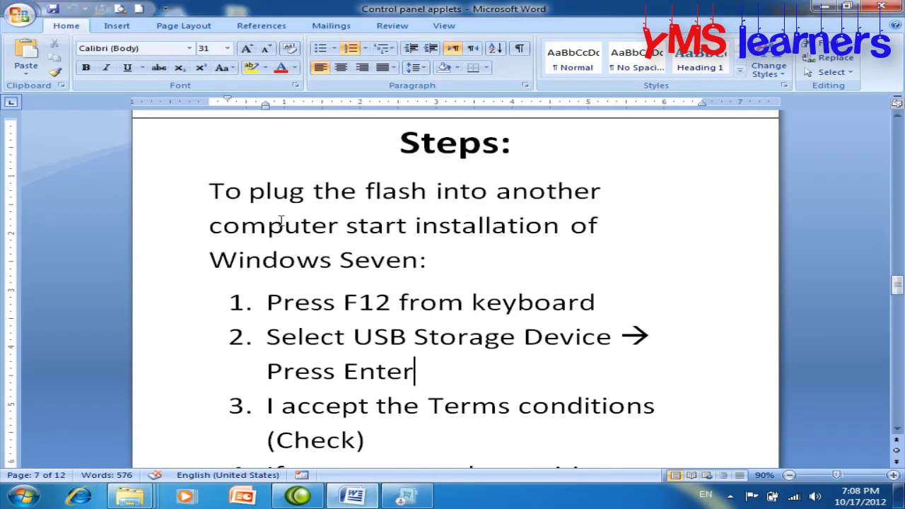